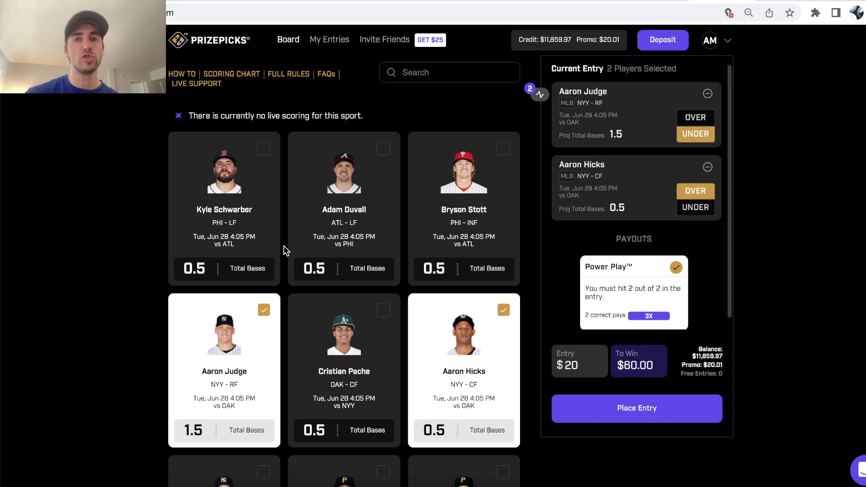
Swap Adam Duvall, then Kyle Schwarber, into the entry, setting each new pick to under.
{"action": "left_click", "coordinate": [342, 203]}
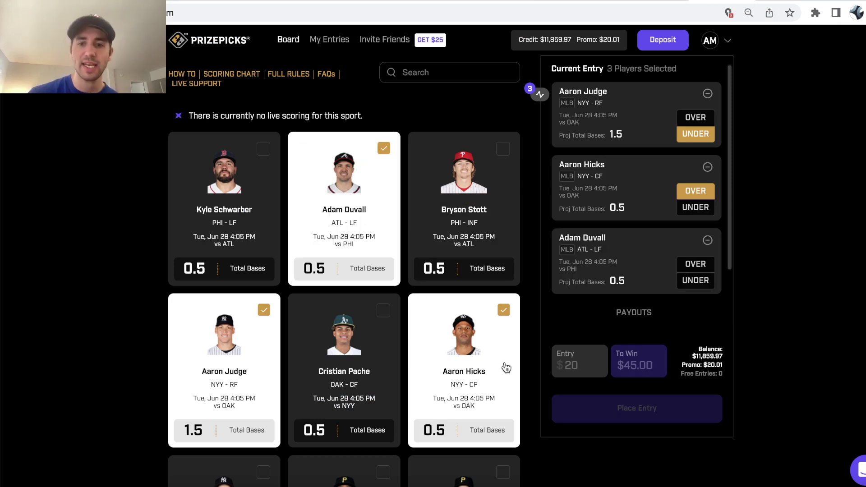
{"action": "left_click", "coordinate": [505, 367]}
{"action": "left_click", "coordinate": [679, 206]}
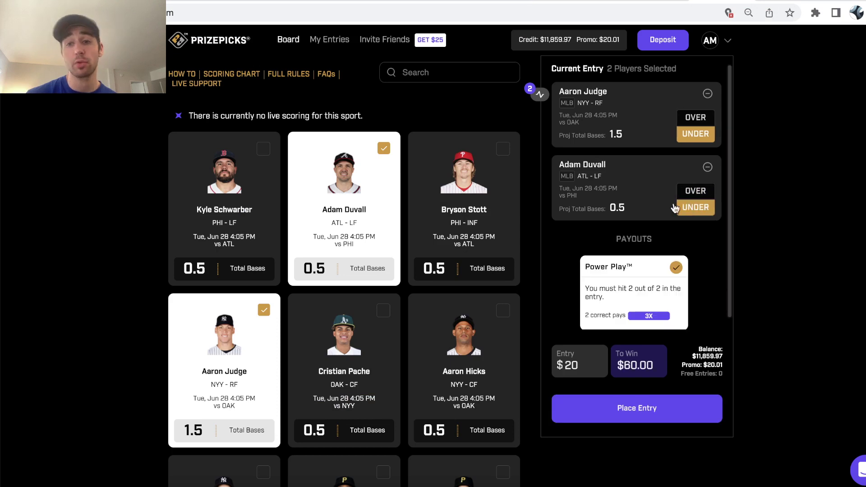
{"action": "left_click", "coordinate": [232, 188]}
{"action": "left_click", "coordinate": [353, 203]}
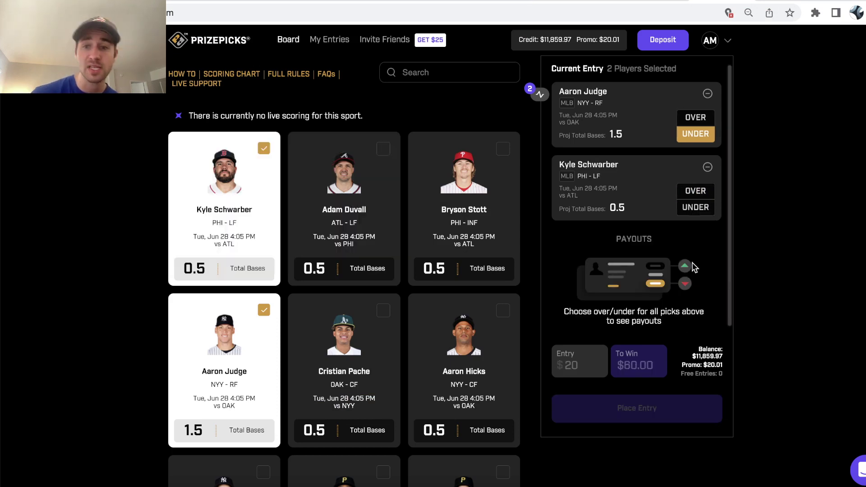
{"action": "left_click", "coordinate": [696, 208]}
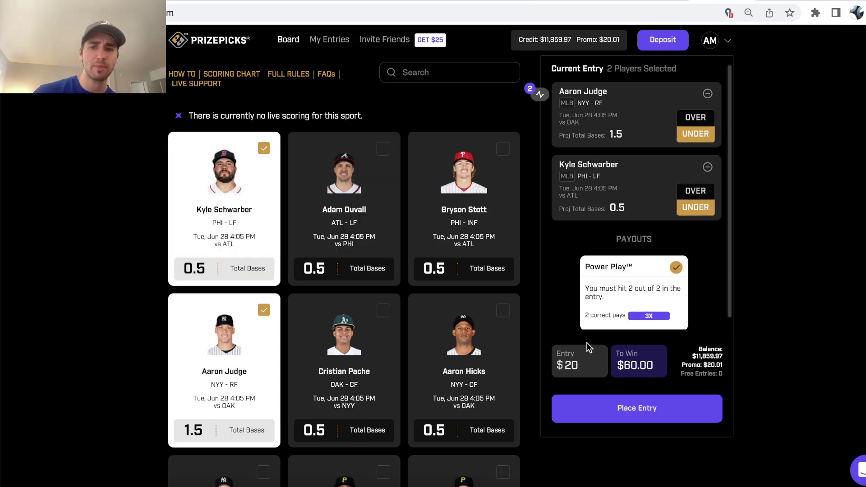
Swap in Cristian Pache, then Bryson Stott, each on under 0.5 total bases.
{"action": "left_click", "coordinate": [350, 376]}
{"action": "left_click", "coordinate": [224, 354]}
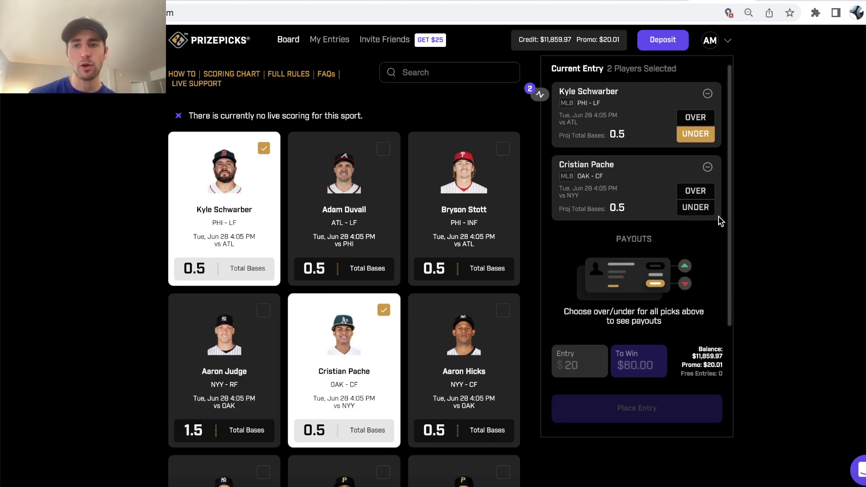
{"action": "left_click", "coordinate": [695, 208]}
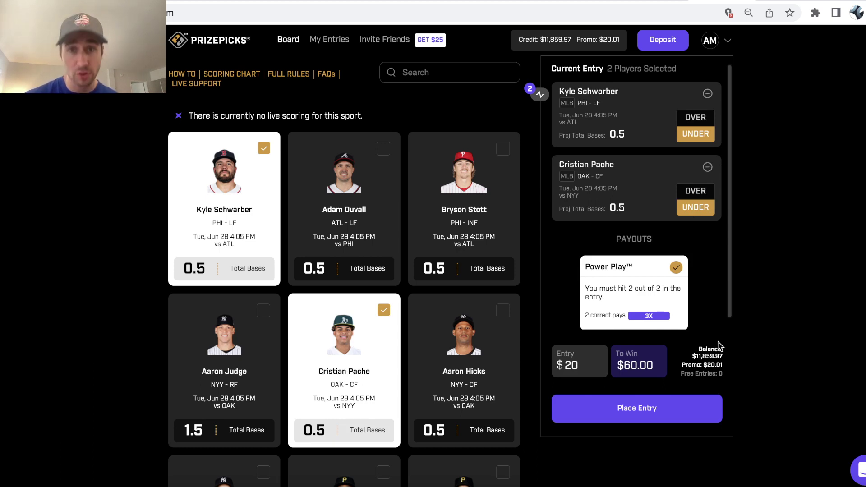
{"action": "left_click", "coordinate": [486, 226]}
{"action": "left_click", "coordinate": [358, 346]}
{"action": "left_click", "coordinate": [692, 208]}
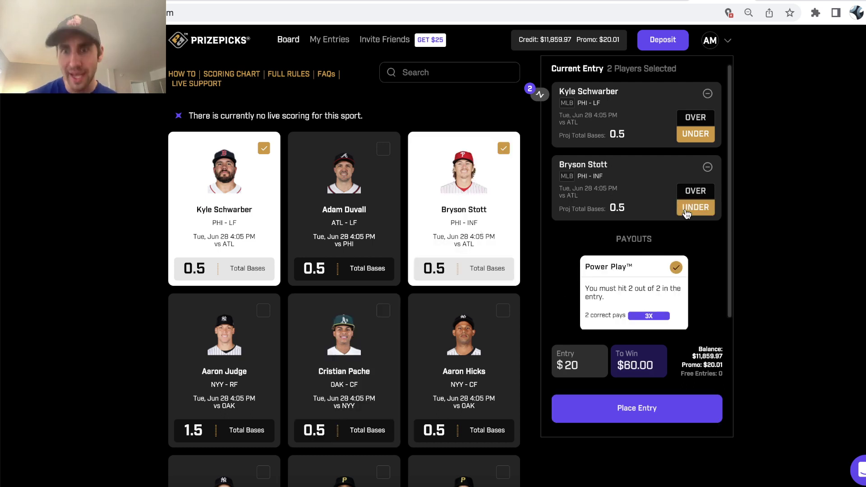
Check the breakeven spreadsheet, then replace Bryson Stott with Adam Duvall on under.
{"action": "left_click", "coordinate": [599, 1]}
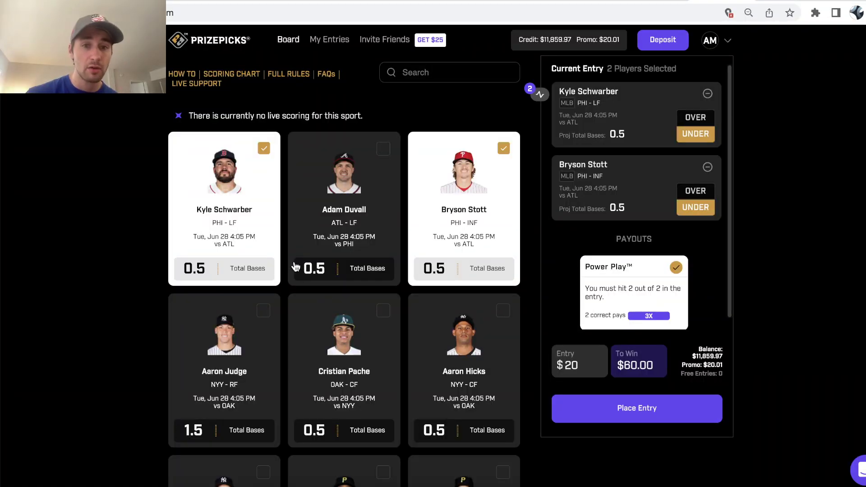
{"action": "left_click", "coordinate": [298, 208]}
{"action": "left_click", "coordinate": [472, 213]}
{"action": "left_click", "coordinate": [694, 211]}
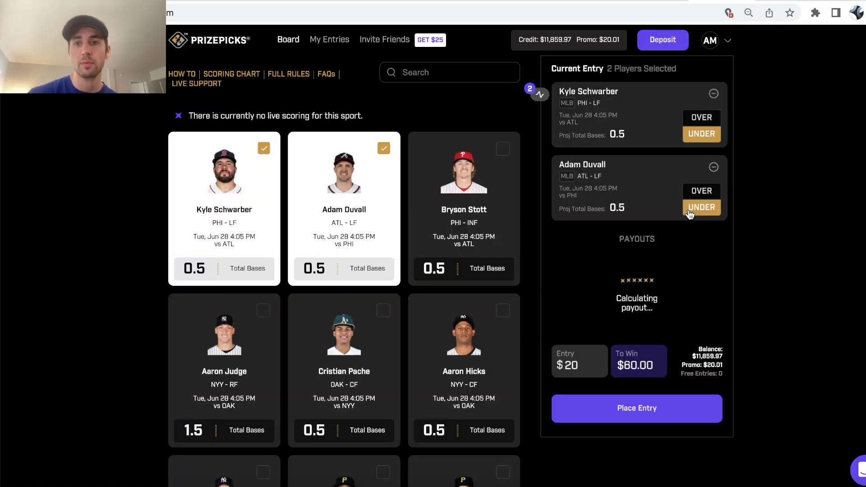
Look over the EV and breakeven spreadsheets, then bring up the James McCann odds page.
{"action": "left_click", "coordinate": [597, 1]}
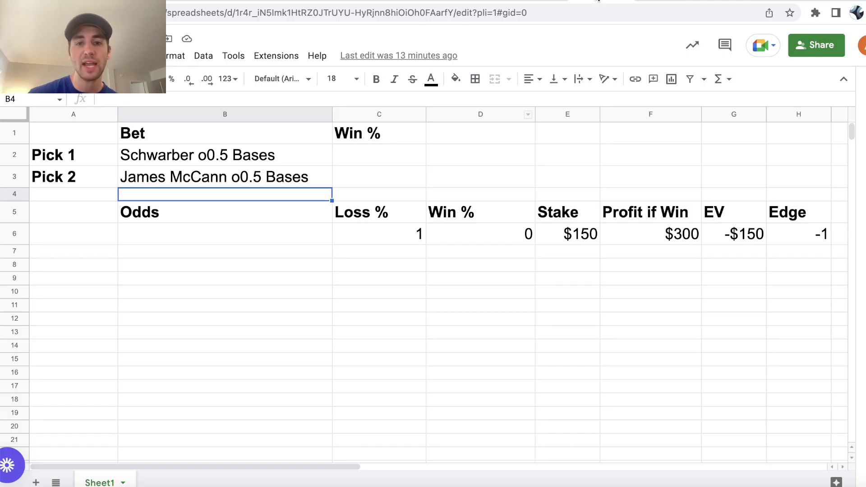
{"action": "left_click", "coordinate": [557, 2]}
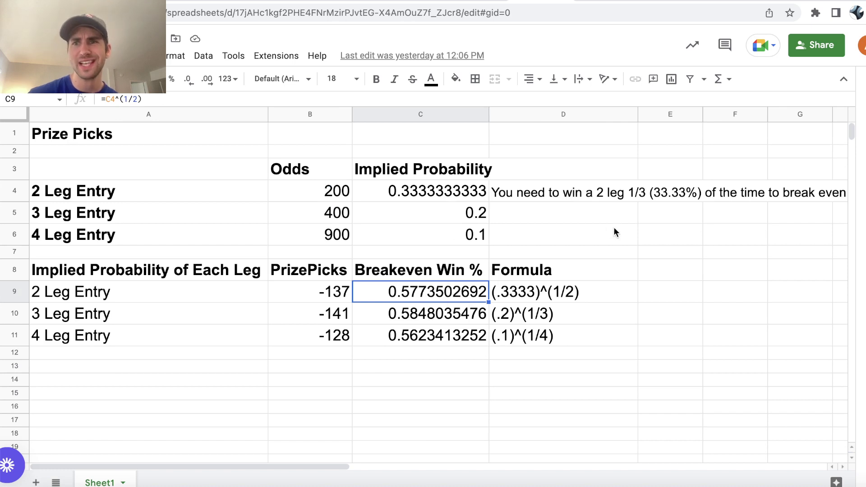
{"action": "left_click", "coordinate": [476, 4]}
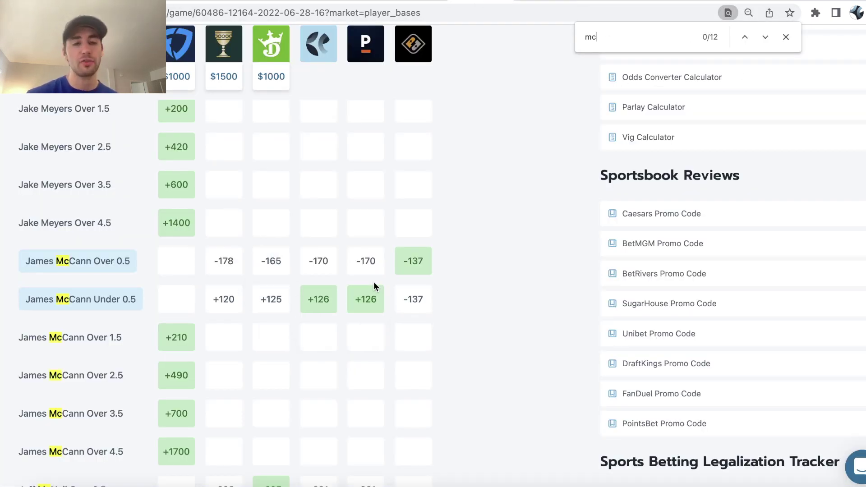
Browse the OddsJam Positive EV table after clearing the leftover 'mc' search.
{"action": "left_click", "coordinate": [407, 5]}
{"action": "scroll", "coordinate": [327, 204], "scroll_direction": "up", "scroll_amount": 3}
{"action": "scroll", "coordinate": [326, 203], "scroll_direction": "down", "scroll_amount": 1}
{"action": "scroll", "coordinate": [327, 209], "scroll_direction": "down", "scroll_amount": 1}
{"action": "left_click", "coordinate": [785, 37]}
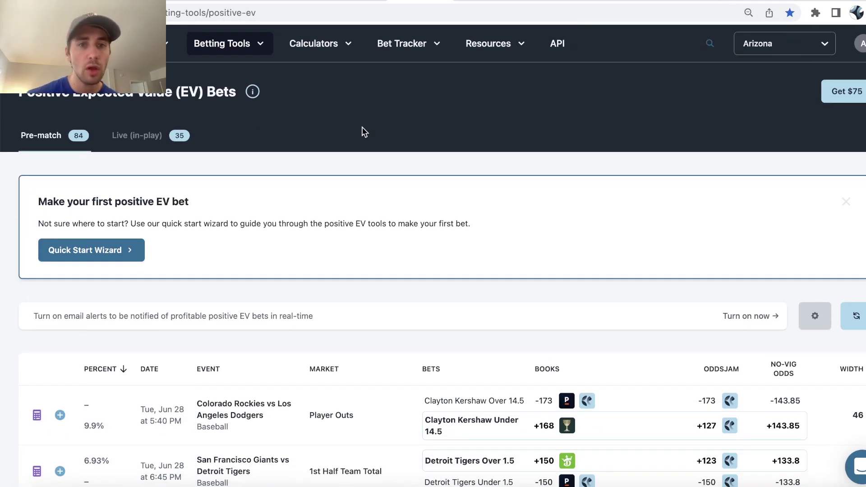
{"action": "scroll", "coordinate": [363, 132], "scroll_direction": "down", "scroll_amount": 1}
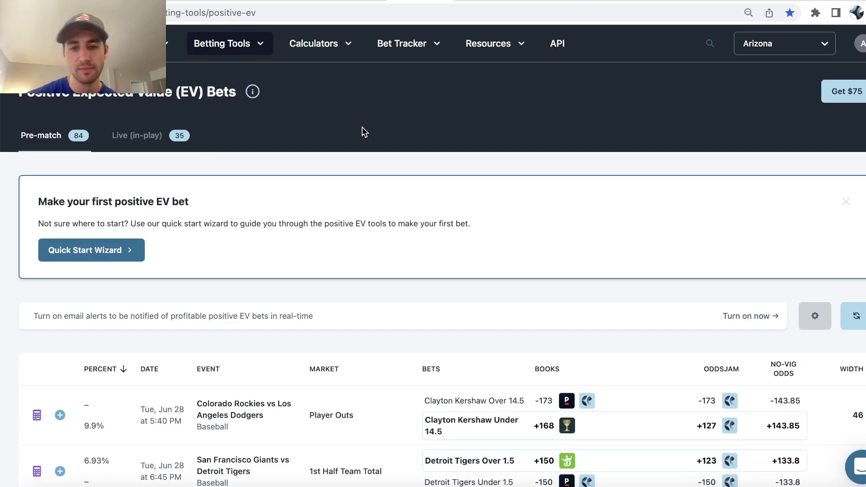
{"action": "scroll", "coordinate": [363, 131], "scroll_direction": "down", "scroll_amount": 5}
{"action": "scroll", "coordinate": [363, 132], "scroll_direction": "down", "scroll_amount": 15}
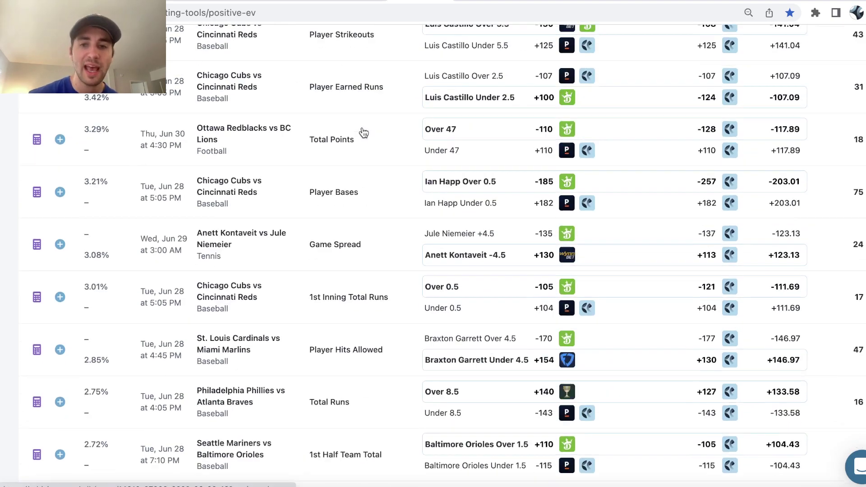
{"action": "scroll", "coordinate": [550, 239], "scroll_direction": "up", "scroll_amount": 20}
{"action": "scroll", "coordinate": [564, 274], "scroll_direction": "down", "scroll_amount": 3}
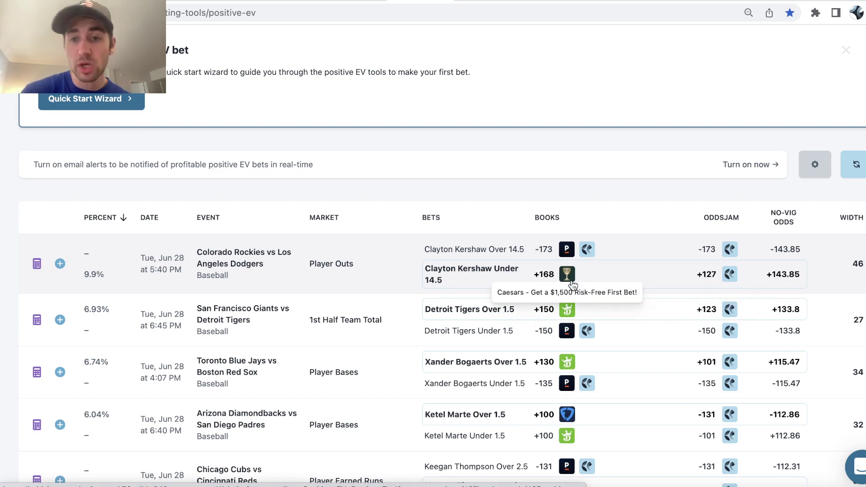
{"action": "scroll", "coordinate": [586, 289], "scroll_direction": "down", "scroll_amount": 15}
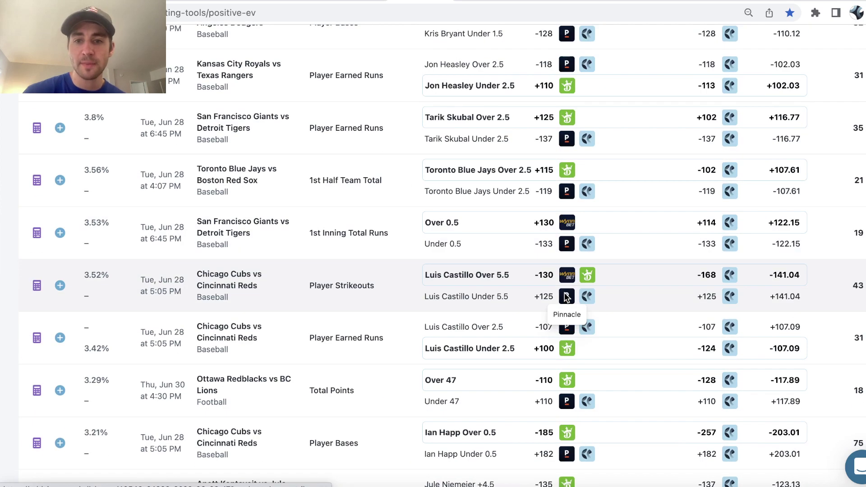
{"action": "scroll", "coordinate": [565, 297], "scroll_direction": "down", "scroll_amount": 10}
Find the -137 lines on the page and open McCann's game player bases odds.
{"action": "key", "text": "ctrl+f"}
{"action": "type", "text": "-137"}
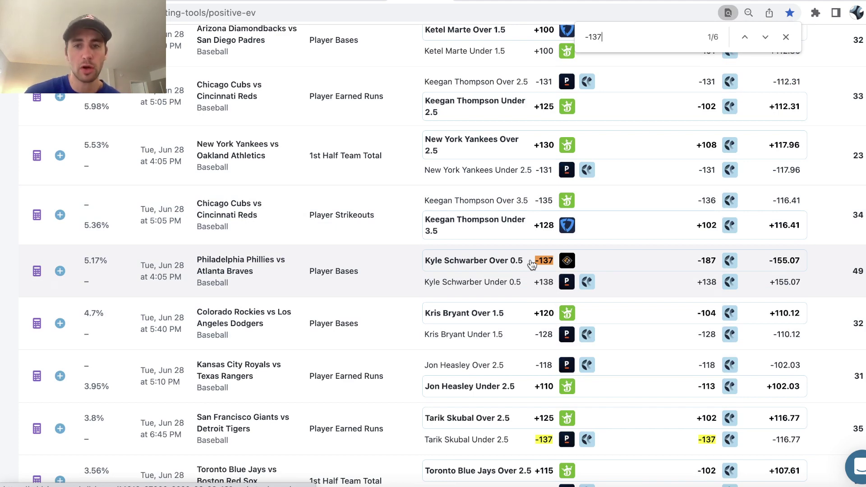
{"action": "key", "text": "Return"}
{"action": "key", "text": "Return"}
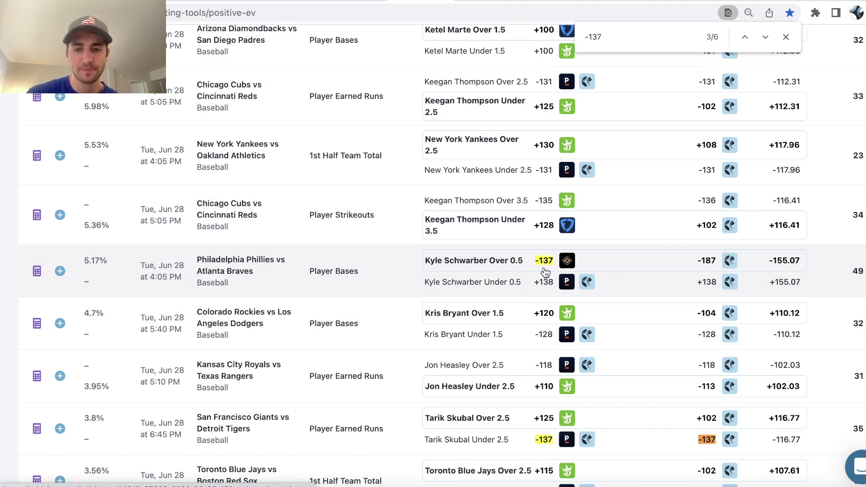
{"action": "key", "text": "Return"}
{"action": "key", "text": "Return"}
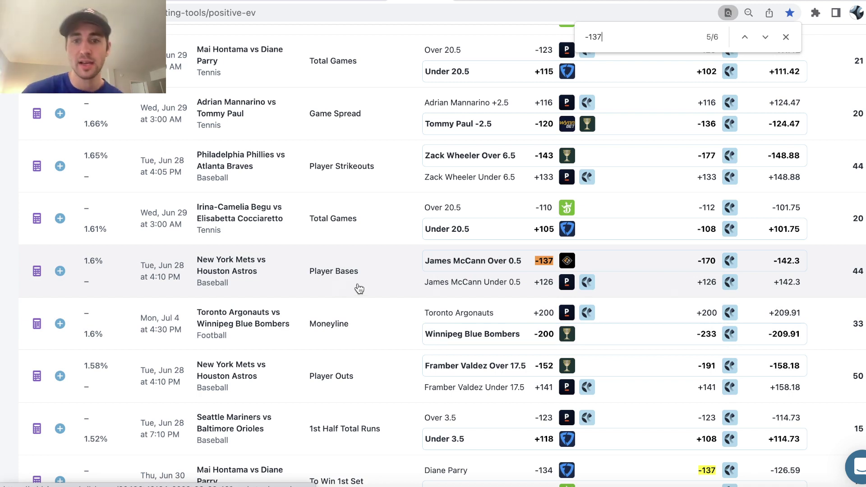
{"action": "left_click", "coordinate": [493, 280]}
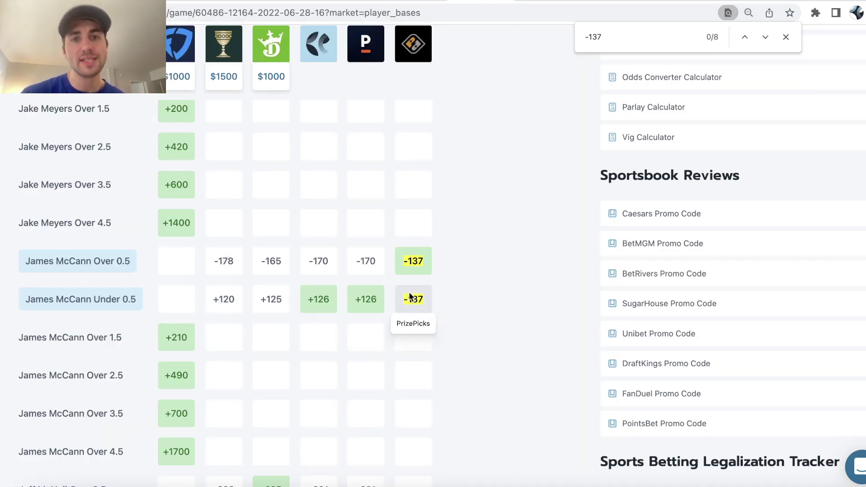
Back in PrizePicks, drop Adam Duvall and change Schwarber's pick to over.
{"action": "key", "text": "ctrl+Tab"}
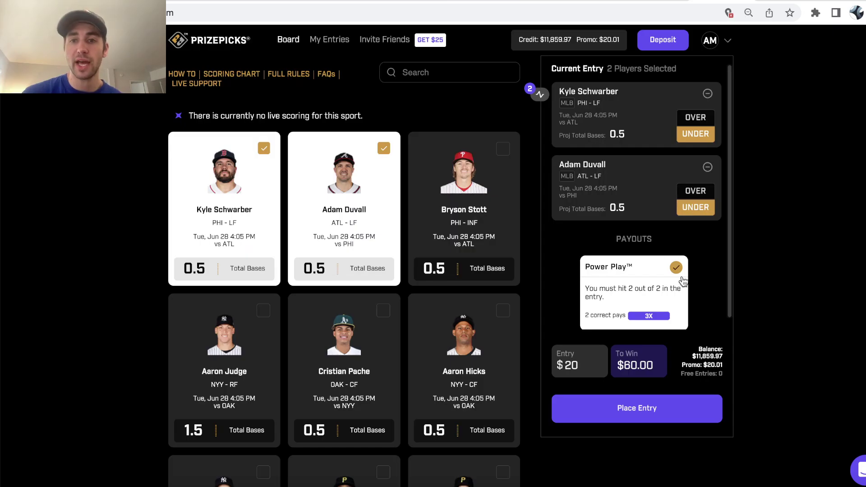
{"action": "left_click", "coordinate": [341, 219]}
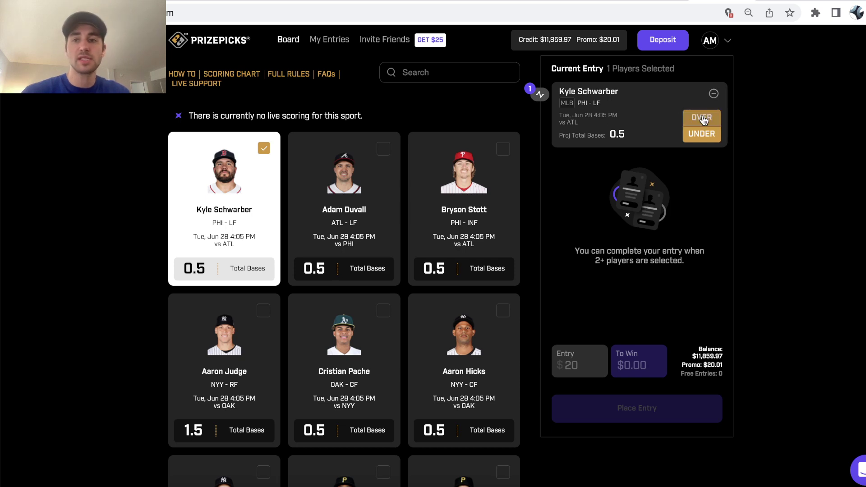
{"action": "left_click", "coordinate": [702, 118]}
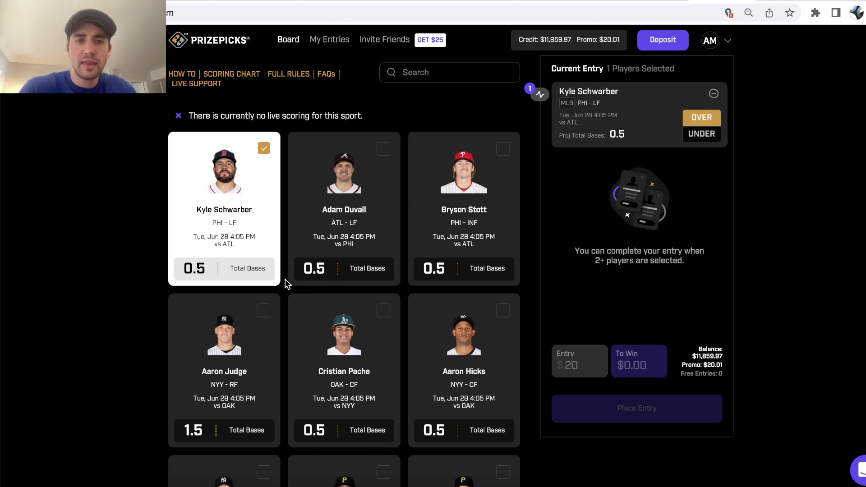
Search for McCann and add James McCann to the entry.
{"action": "key", "text": "super+f"}
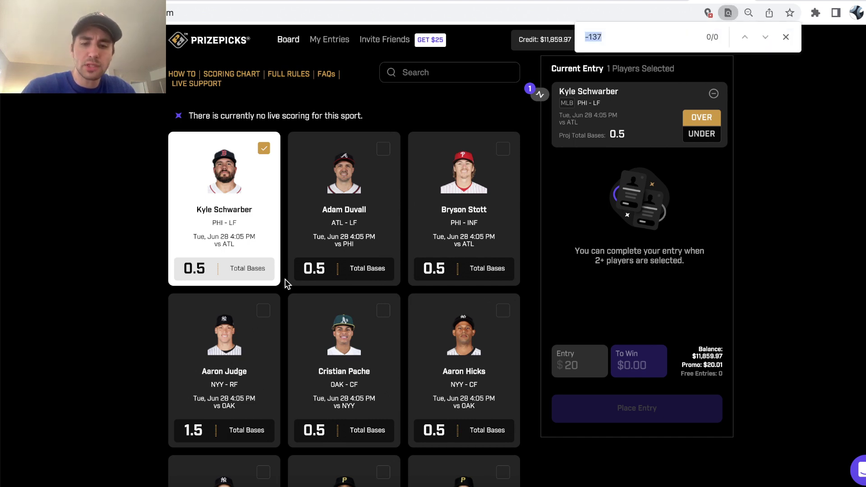
{"action": "type", "text": "mcc"}
{"action": "type", "text": "a"}
{"action": "key", "text": "BackSpace"}
{"action": "type", "text": "can"}
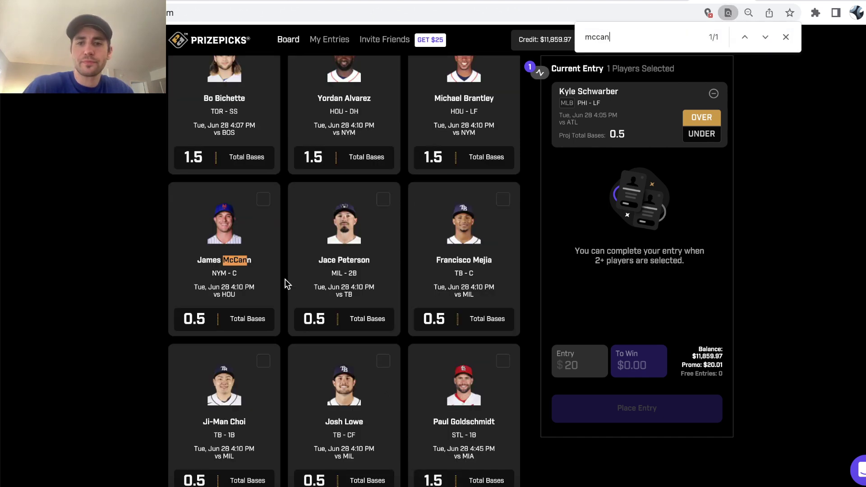
{"action": "left_click", "coordinate": [231, 251]}
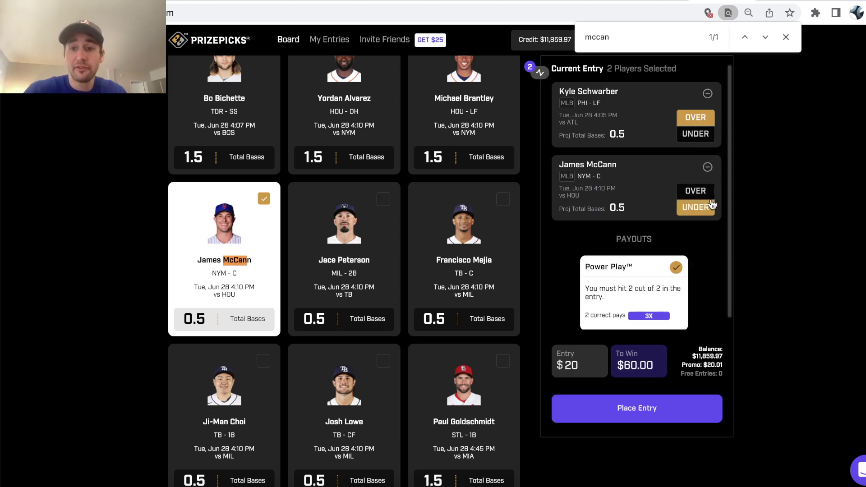
Set the entry amount to $100 and place the two-pick Power Play.
{"action": "key", "text": "BackSpace"}
{"action": "type", "text": "100"}
{"action": "left_click", "coordinate": [639, 402]}
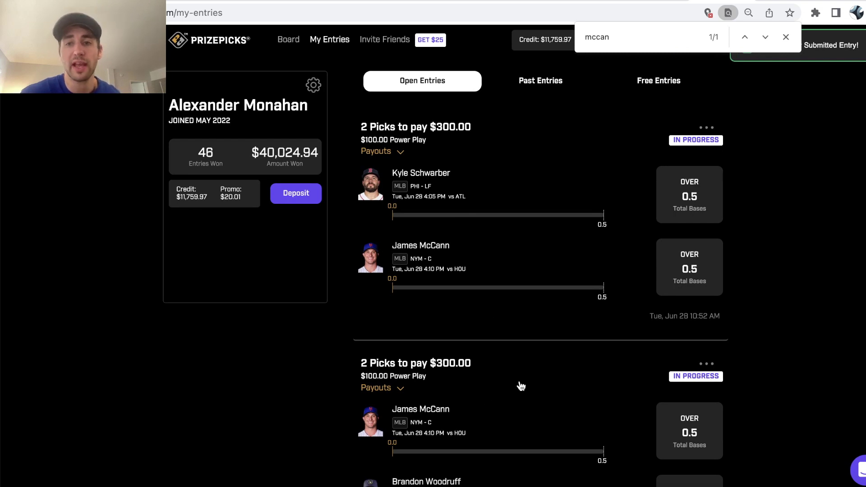
Review McCann's odds, then enter -170 and +126 into the no-vig calculator.
{"action": "left_click", "coordinate": [474, 1]}
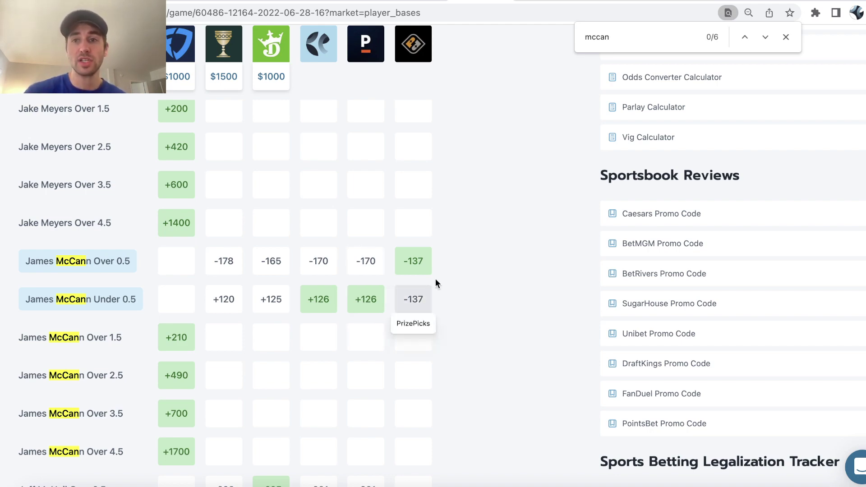
{"action": "key", "text": "ctrl+Tab"}
{"action": "triple_click", "coordinate": [90, 210]}
{"action": "type", "text": "-170"}
{"action": "key", "text": "Tab"}
{"action": "type", "text": "+126"}
Select the resulting 58.73% no-vig probability to copy it.
{"action": "triple_click", "coordinate": [179, 95]}
{"action": "scroll", "coordinate": [179, 95], "scroll_direction": "up", "scroll_amount": 2}
{"action": "left_click_drag", "start_coordinate": [216, 218], "coordinate": [241, 216]}
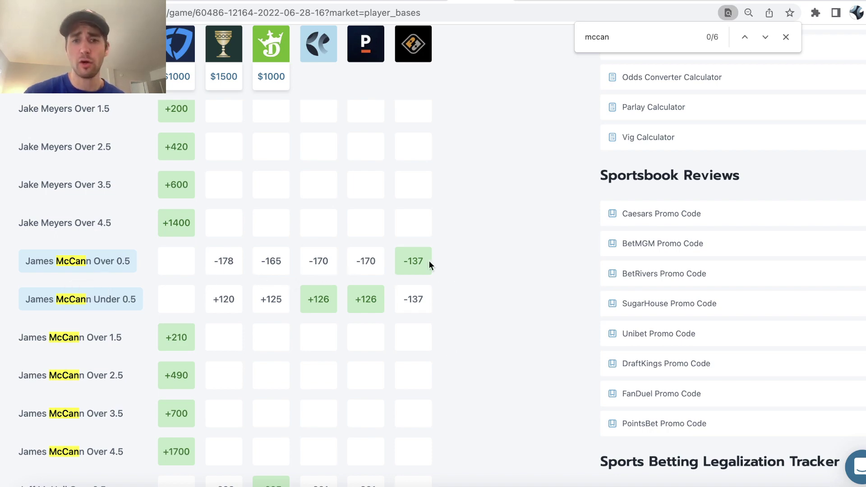
{"action": "left_click", "coordinate": [624, 1]}
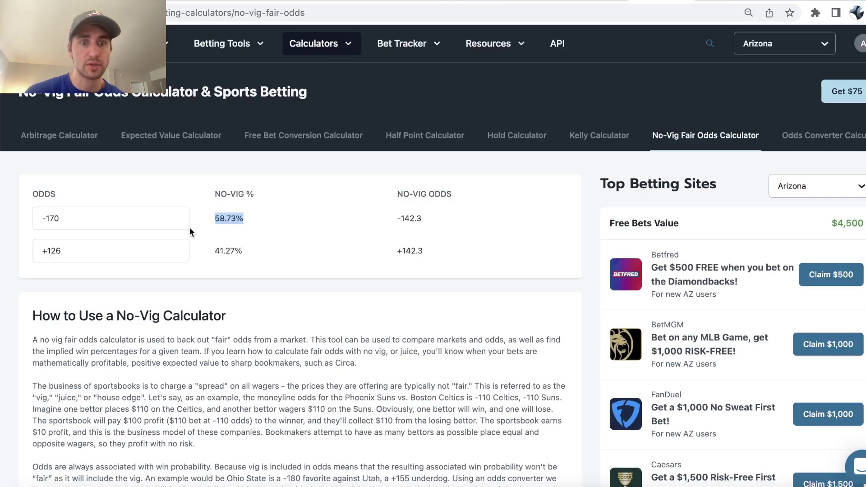
{"action": "double_click", "coordinate": [236, 219]}
Enter .5873 in McCann's Win % cell C3 of the bet sheet.
{"action": "left_click", "coordinate": [605, 3]}
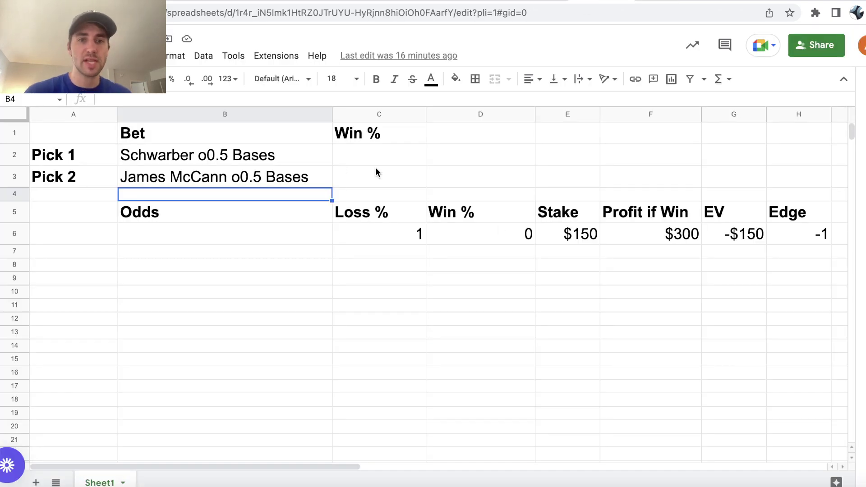
{"action": "left_click", "coordinate": [377, 172]}
{"action": "type", "text": ".5873"}
{"action": "key", "text": "Return"}
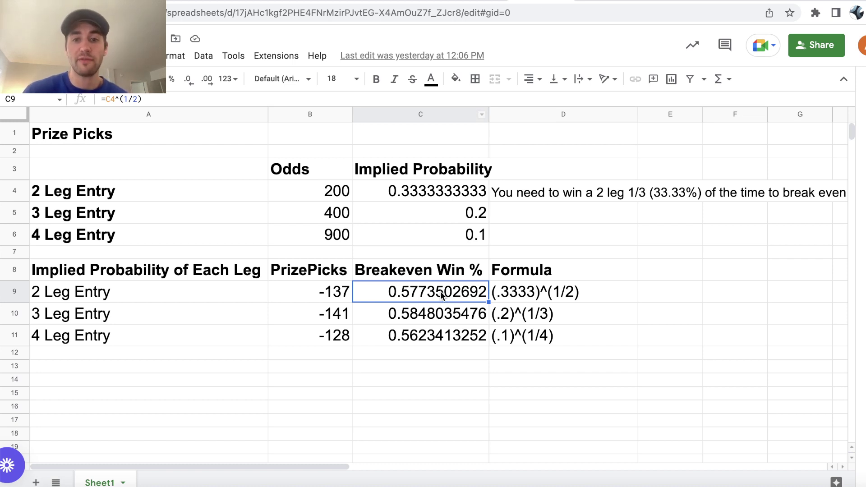
{"action": "left_click", "coordinate": [477, 0]}
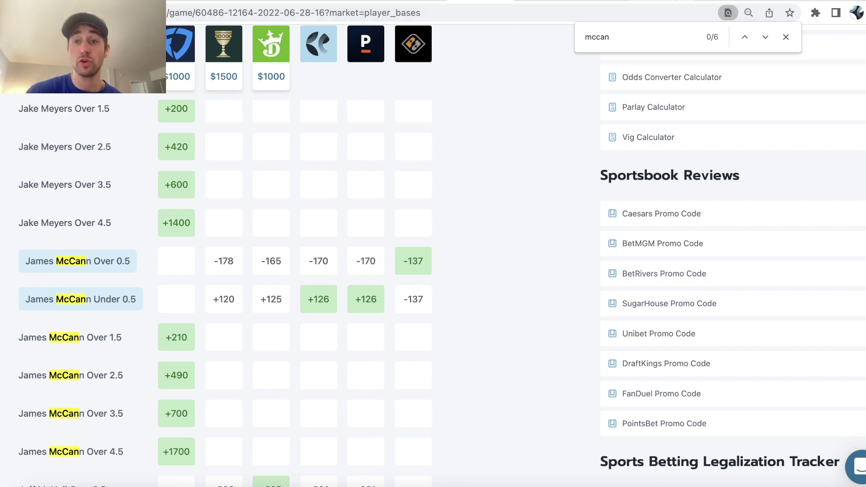
Return to the no-vig calculator showing 58.73% and 41.27% for -170/+126.
{"action": "left_click", "coordinate": [660, 1]}
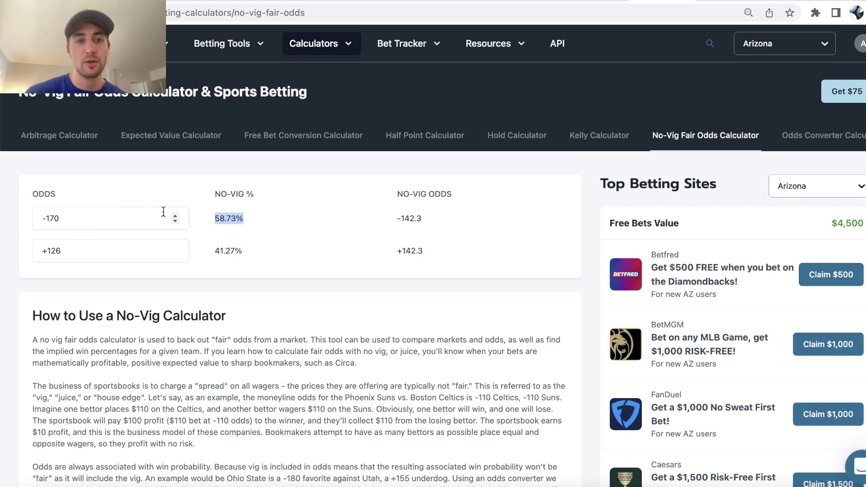
{"action": "left_click_drag", "start_coordinate": [308, 93], "coordinate": [18, 93]}
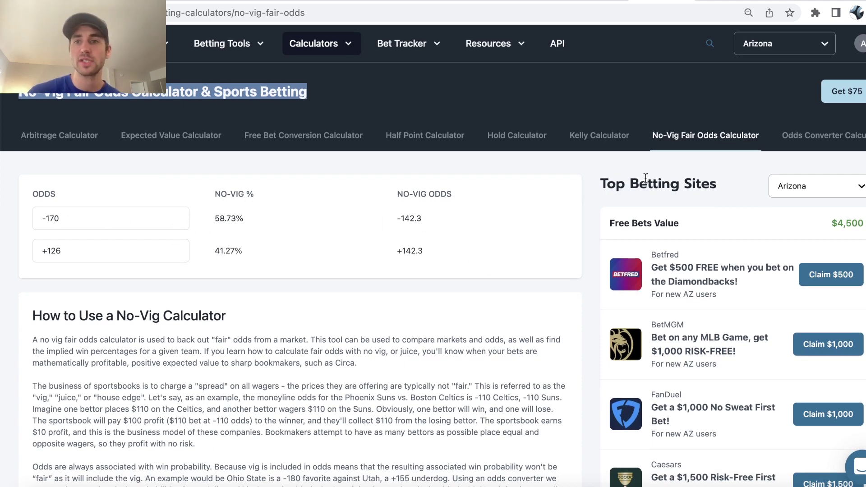
Review the DraftKings McCann–Schwarber two-under slip, then return to PrizePicks open entries.
{"action": "left_click", "coordinate": [781, 3]}
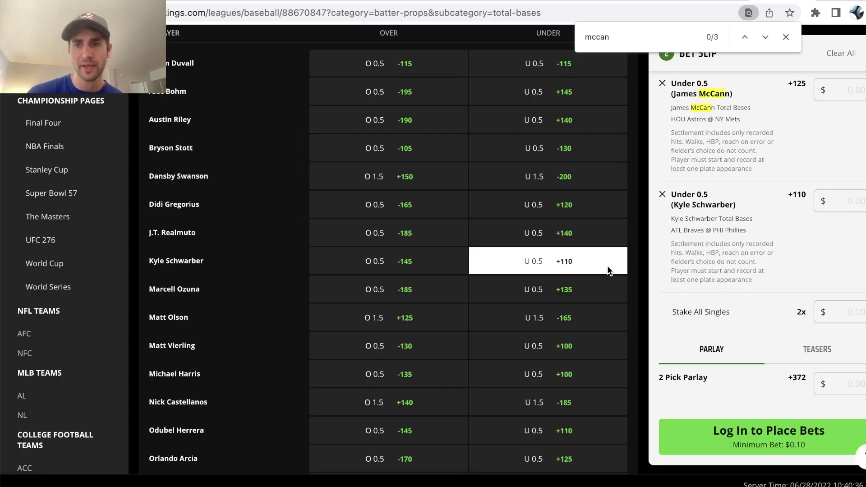
{"action": "left_click", "coordinate": [785, 37]}
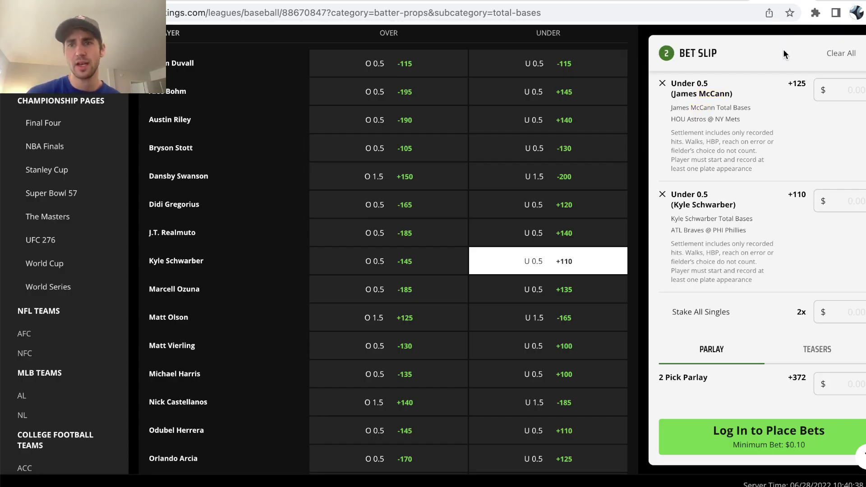
{"action": "key", "text": "ctrl+Tab"}
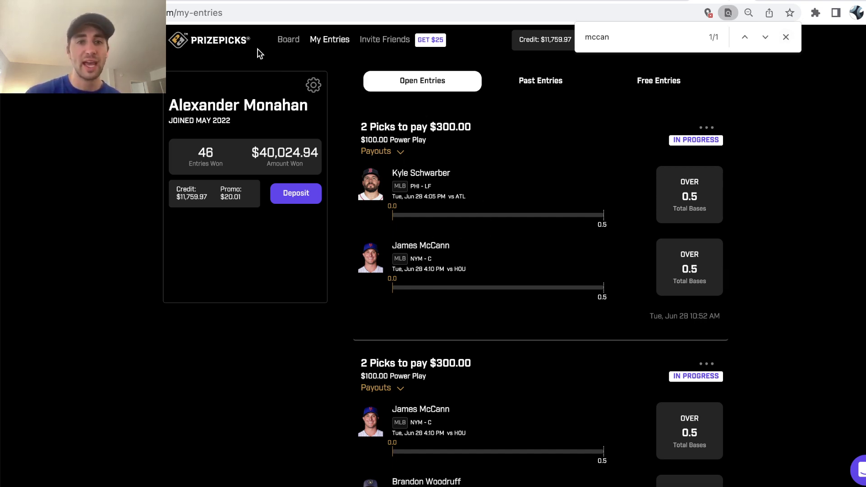
Start a new entry with Kyle Schwarber and James McCann, Schwarber on over.
{"action": "left_click", "coordinate": [209, 45]}
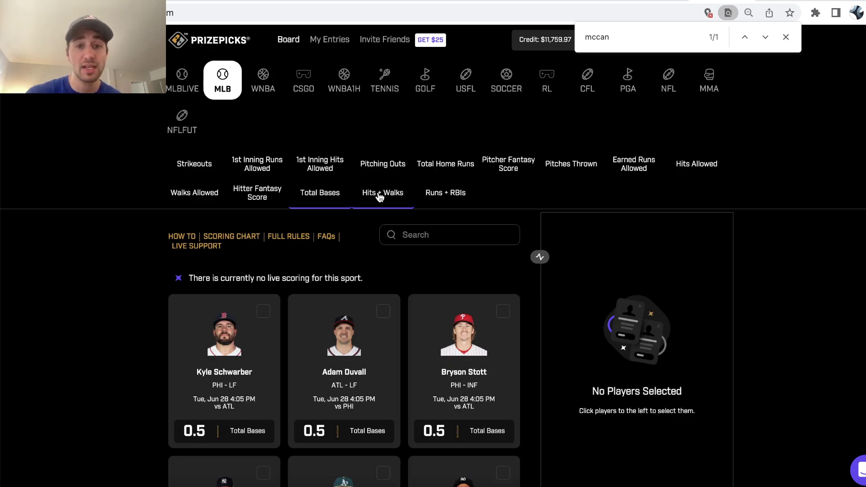
{"action": "left_click", "coordinate": [236, 328]}
{"action": "type", "text": "mccan"}
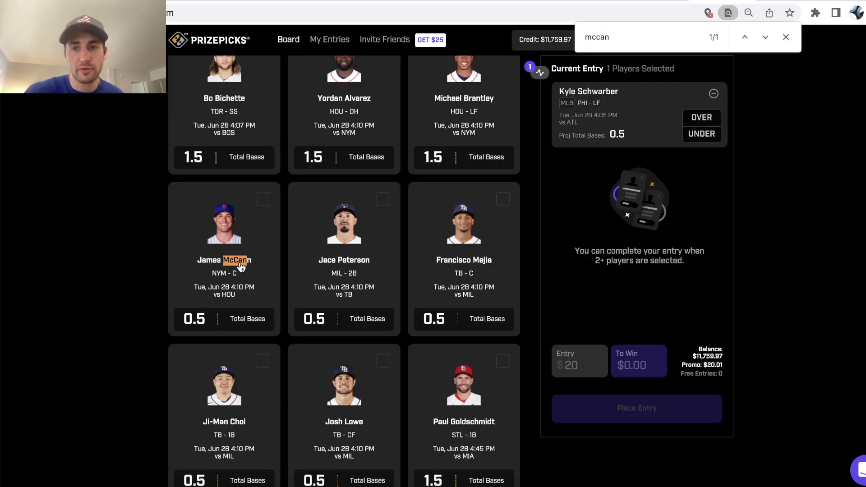
{"action": "left_click", "coordinate": [239, 263]}
{"action": "left_click", "coordinate": [695, 117]}
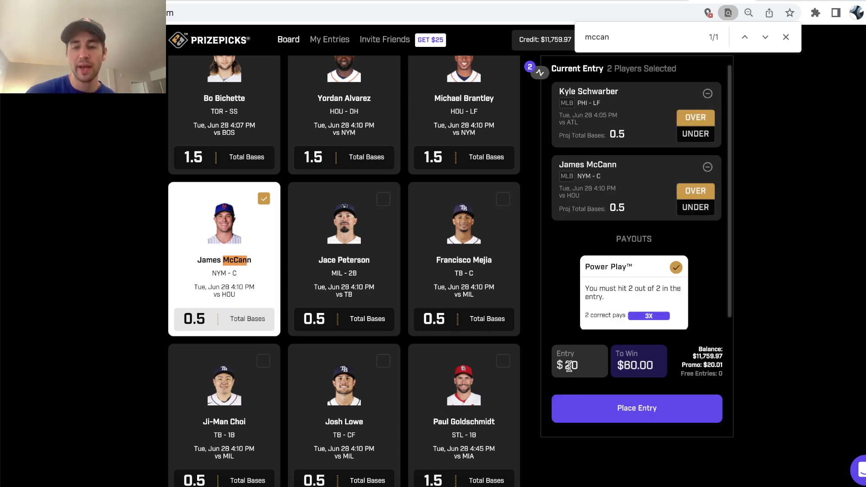
Toggle both picks to under and back, leaving McCann and Schwarber on over.
{"action": "left_click", "coordinate": [696, 209]}
{"action": "left_click", "coordinate": [696, 135]}
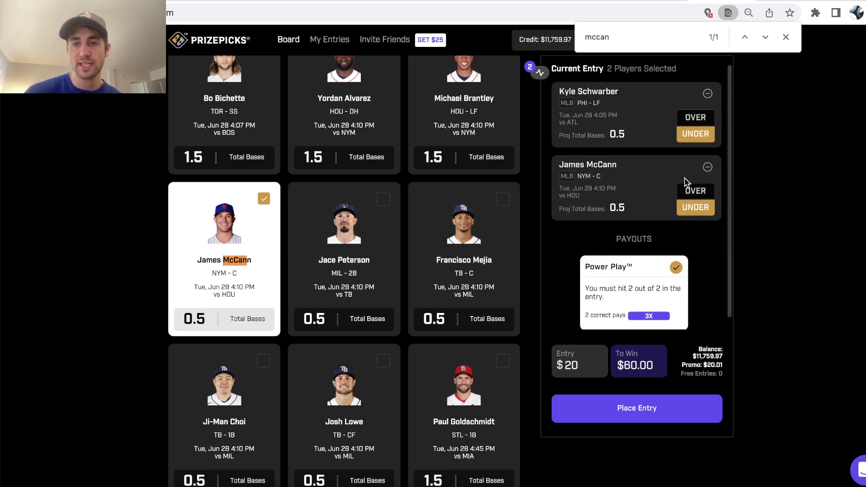
{"action": "left_click", "coordinate": [689, 189]}
{"action": "left_click", "coordinate": [694, 117]}
{"action": "key", "text": "ctrl+Tab"}
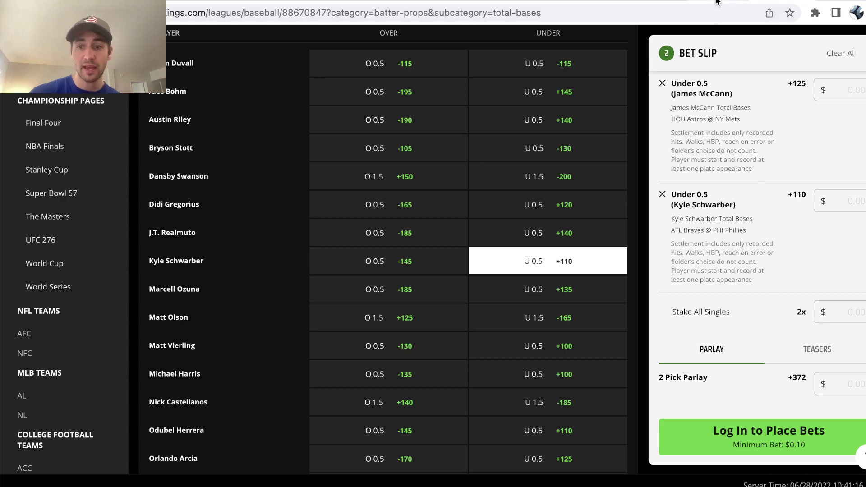
Flip McCann's and Schwarber's picks to under 0.5 total bases.
{"action": "key", "text": "ctrl+Tab"}
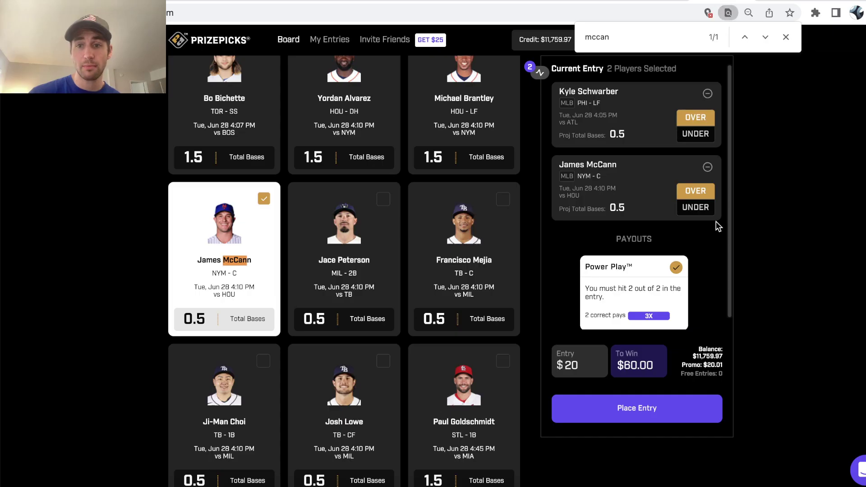
{"action": "left_click", "coordinate": [703, 209]}
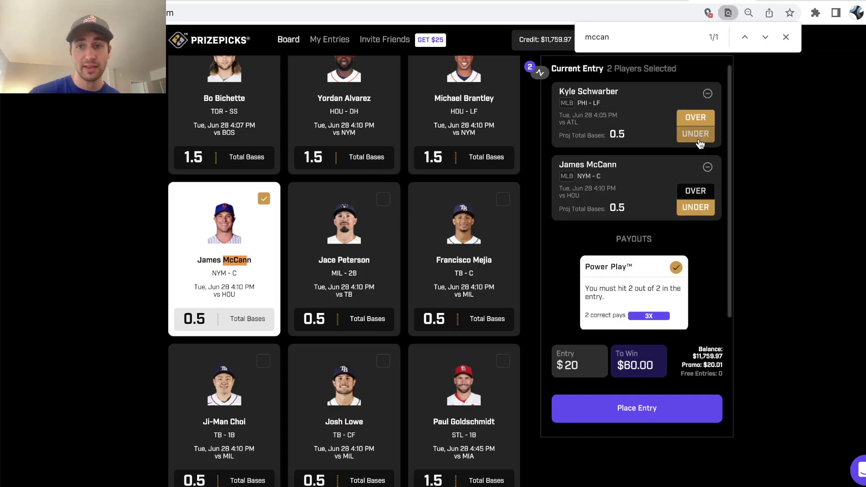
{"action": "left_click", "coordinate": [695, 134]}
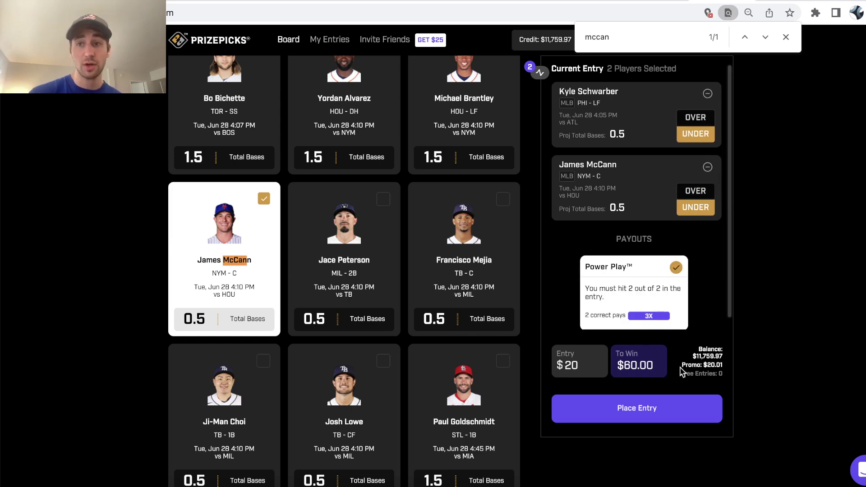
{"action": "left_click", "coordinate": [769, 13]}
{"action": "key", "text": "ctrl+shift+Tab"}
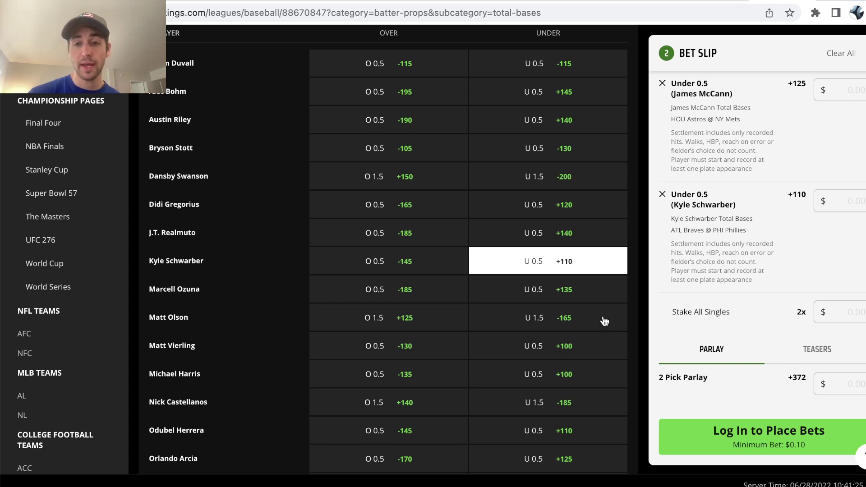
Switch Schwarber to Over 0.5 at -145 and swap McCann's Under for his Over 0.5 on the DraftKings slip.
{"action": "left_click", "coordinate": [568, 268]}
{"action": "left_click", "coordinate": [433, 267]}
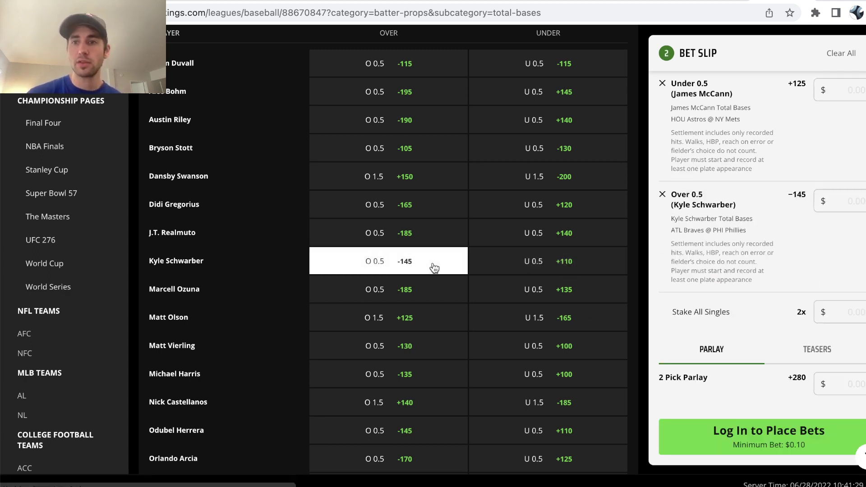
{"action": "left_click", "coordinate": [662, 83]}
{"action": "key", "text": "super+f"}
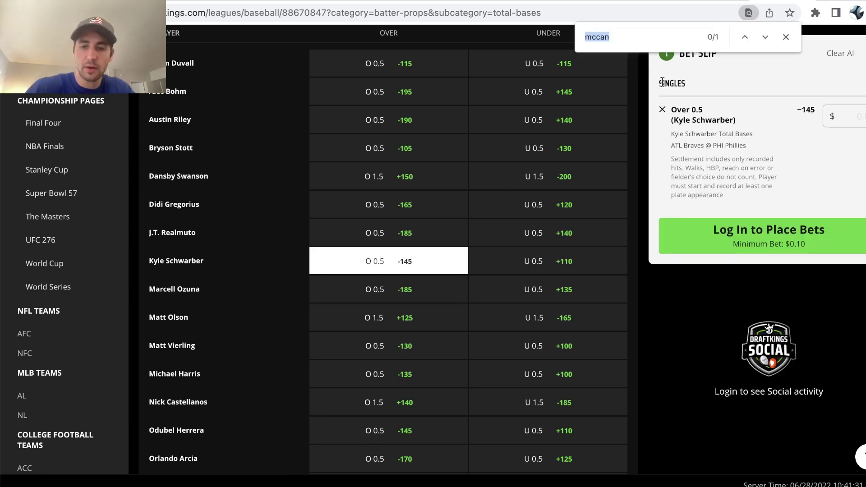
{"action": "type", "text": "james"}
{"action": "left_click", "coordinate": [371, 271]}
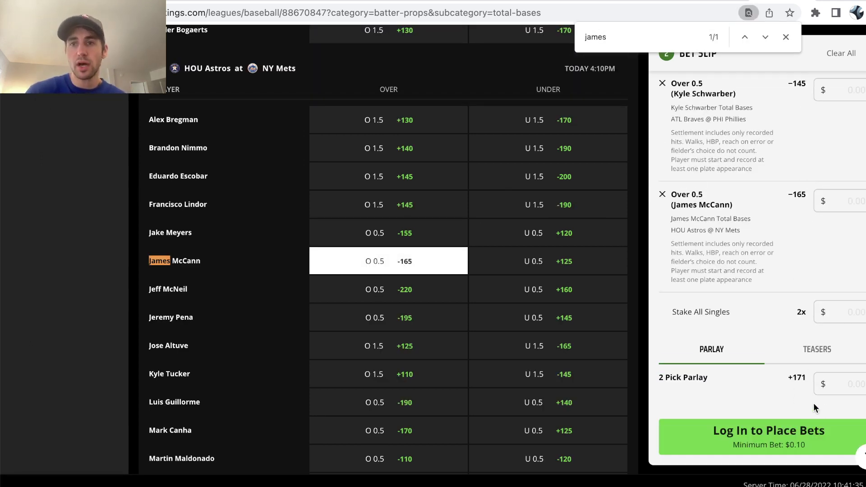
Check the PrizePicks entry, then bring up McCann's total bases odds across books in OddsJam.
{"action": "left_click", "coordinate": [723, 1]}
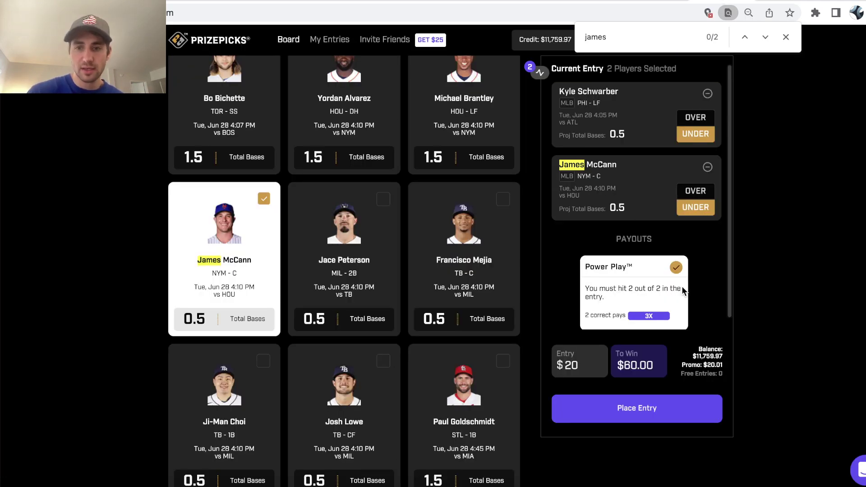
{"action": "left_click", "coordinate": [782, 1]}
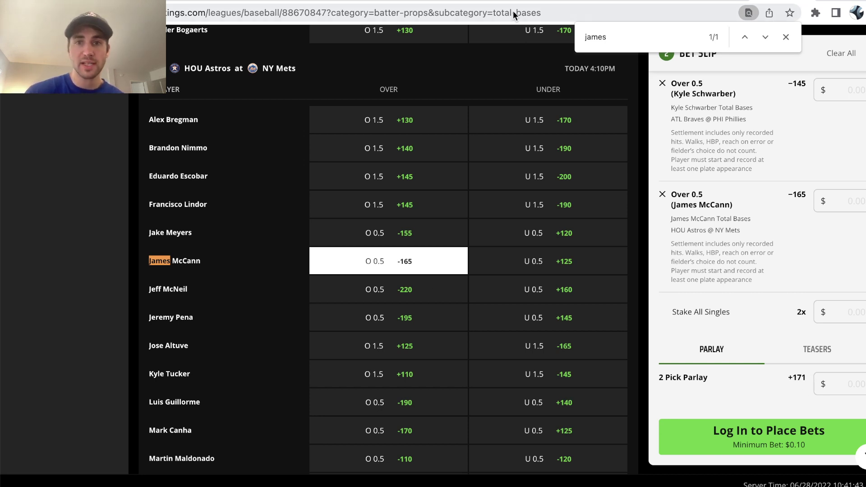
{"action": "left_click", "coordinate": [462, 1]}
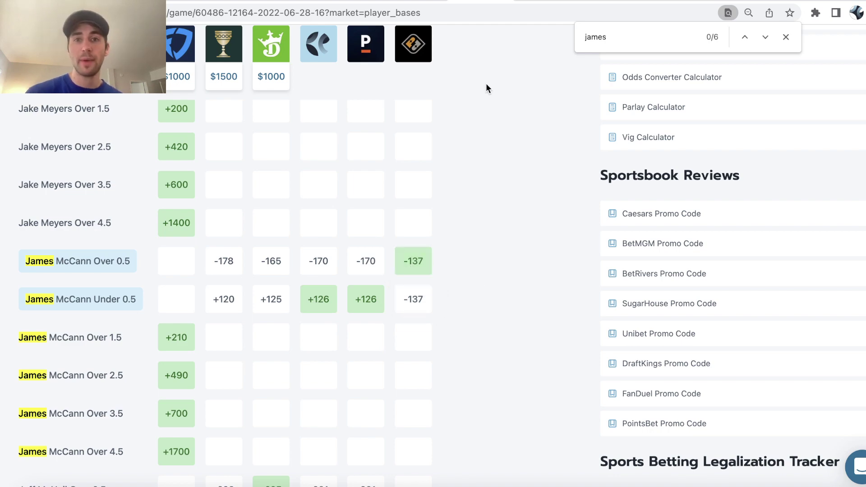
Glance at the breakeven and EV sheets, then scroll the OddsJam Positive EV list to Schwarber's Over 0.5.
{"action": "key", "text": "ctrl+Tab"}
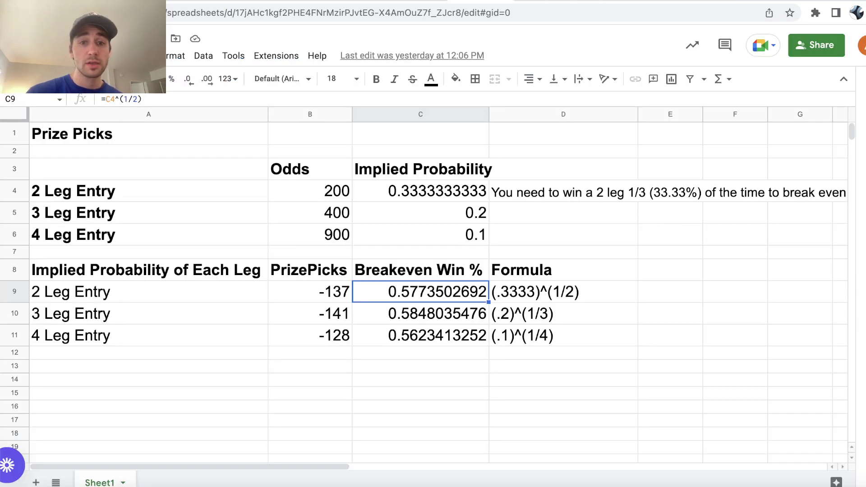
{"action": "left_click", "coordinate": [530, 2]}
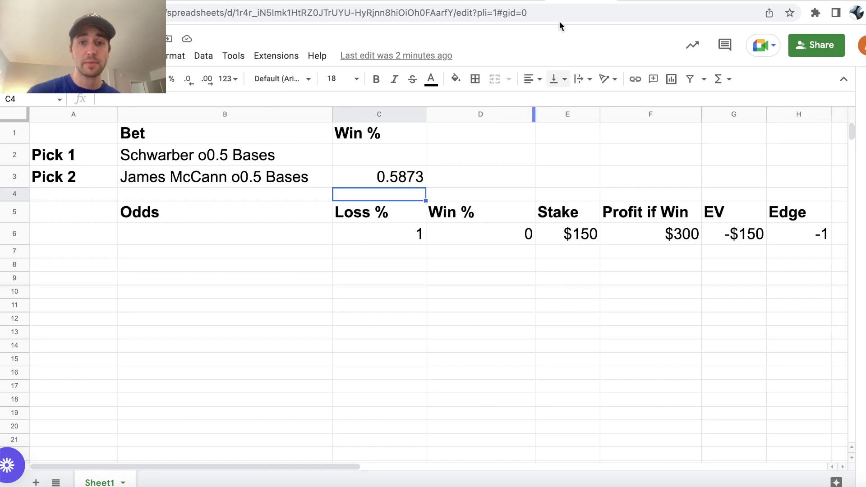
{"action": "key", "text": "ctrl+shift+Tab"}
{"action": "key", "text": "ctrl+shift+Tab"}
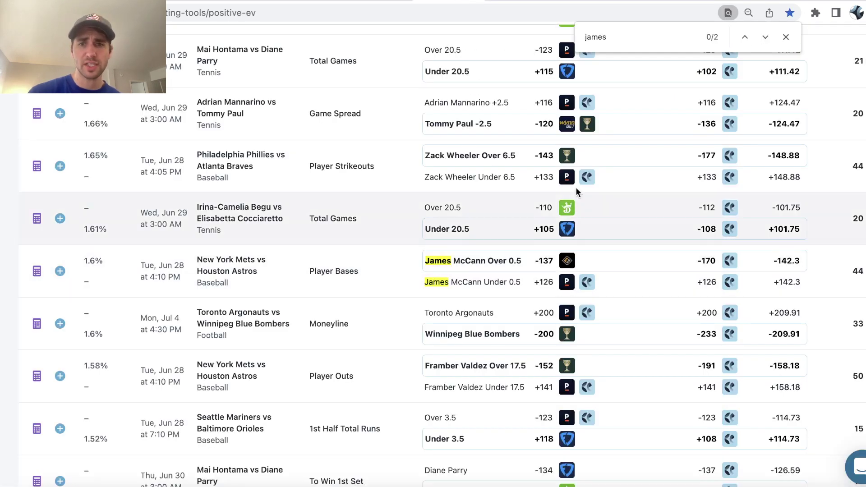
{"action": "scroll", "coordinate": [579, 152], "scroll_direction": "up", "scroll_amount": 10}
{"action": "scroll", "coordinate": [579, 153], "scroll_direction": "up", "scroll_amount": 15}
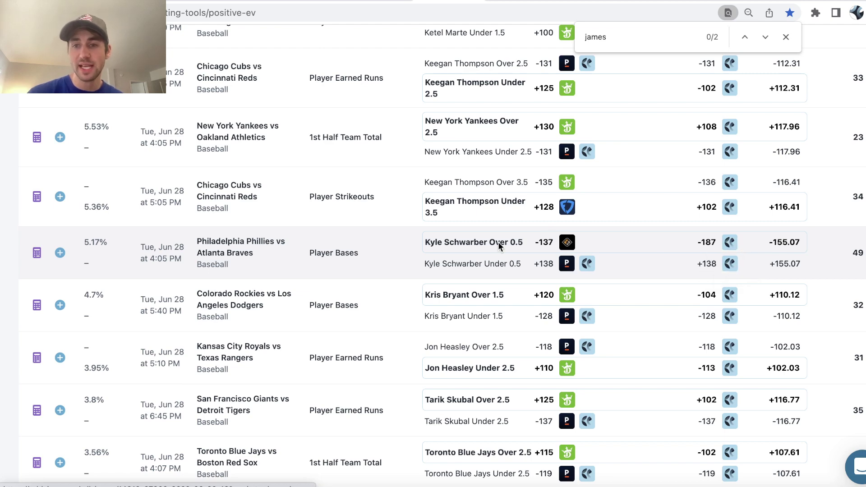
{"action": "scroll", "coordinate": [498, 242], "scroll_direction": "up", "scroll_amount": 15}
Run -187 and +138 through the No-Vig Fair Odds Calculator to get Schwarber's 60.80% win chance.
{"action": "left_click", "coordinate": [343, 43]}
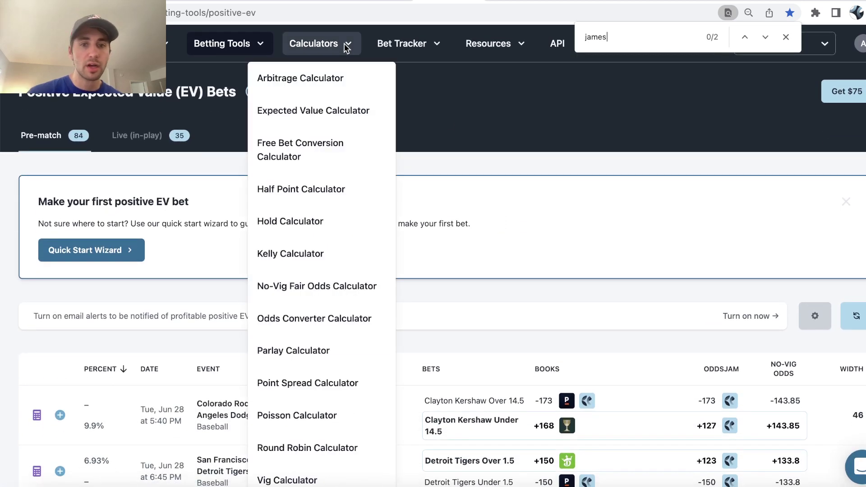
{"action": "left_click", "coordinate": [294, 285]}
{"action": "left_click", "coordinate": [118, 220]}
{"action": "type", "text": "-13"}
{"action": "key", "text": "BackSpace"}
{"action": "type", "text": "87"}
{"action": "key", "text": "Tab"}
{"action": "type", "text": "+138"}
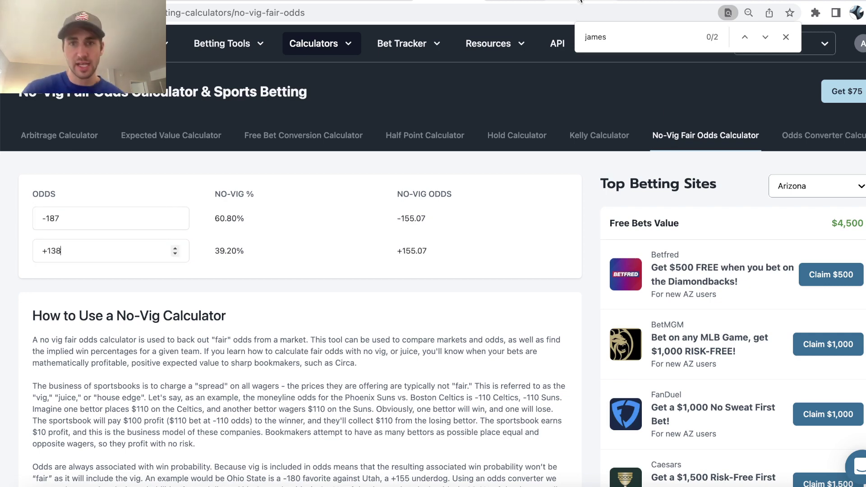
{"action": "left_click", "coordinate": [521, 1]}
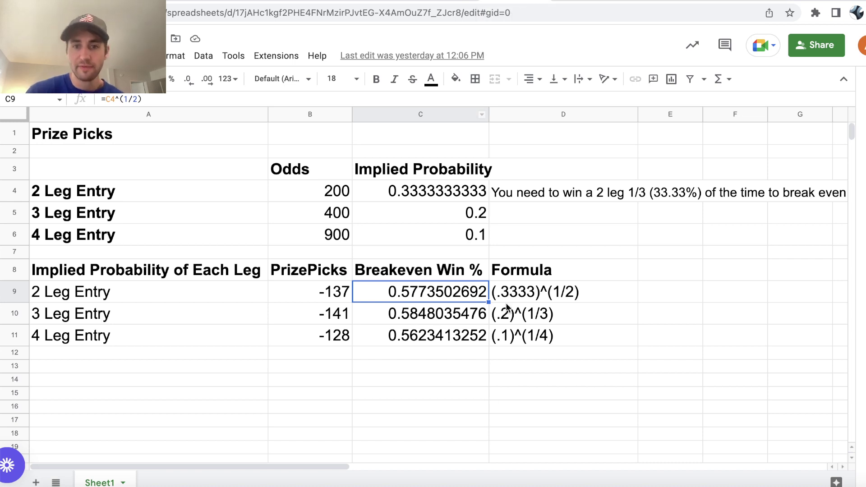
Enter Schwarber's 0.608 win chance in C2 and a $100 stake in E6.
{"action": "left_click", "coordinate": [555, 2]}
{"action": "left_click", "coordinate": [386, 156]}
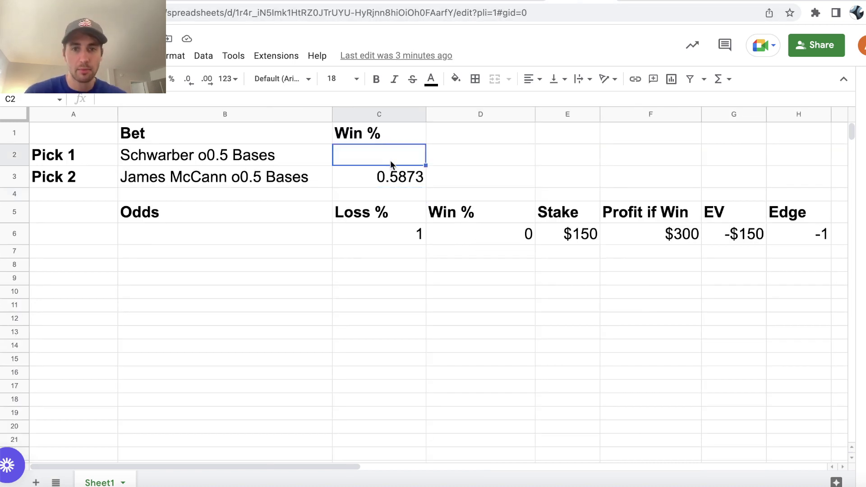
{"action": "type", "text": ".608"}
{"action": "key", "text": "Return"}
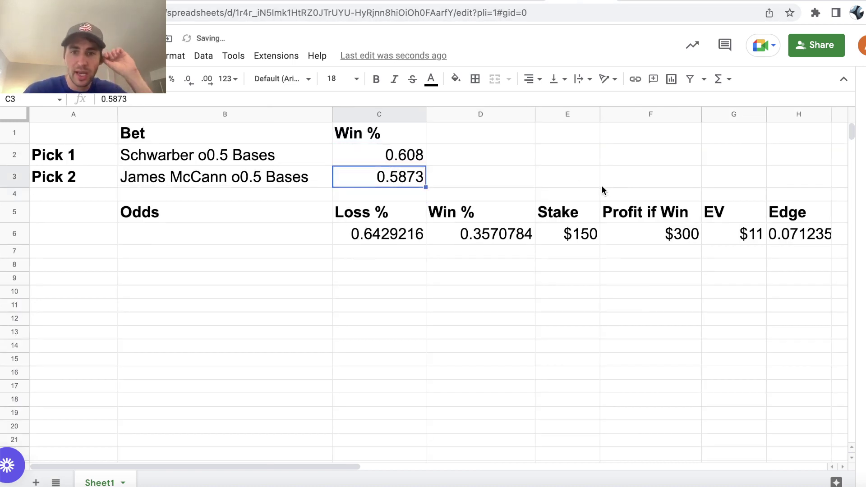
{"action": "left_click", "coordinate": [572, 239]}
{"action": "type", "text": "1"}
{"action": "key", "text": "Tab"}
{"action": "key", "text": "Delete"}
{"action": "key", "text": "Left"}
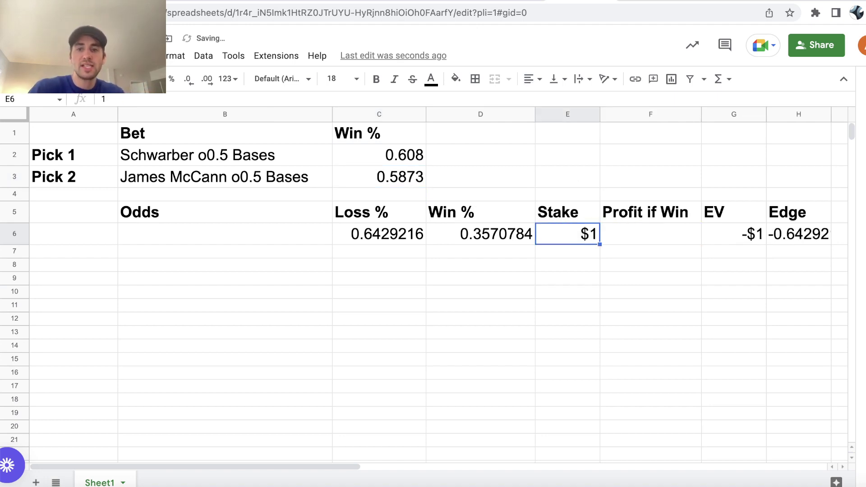
{"action": "type", "text": "100"}
{"action": "key", "text": "Return"}
Set the F6 profit to =E6*2 for $200, then select both picks' win chances in B2:C3.
{"action": "left_click", "coordinate": [650, 233]}
{"action": "type", "text": "=E7*"}
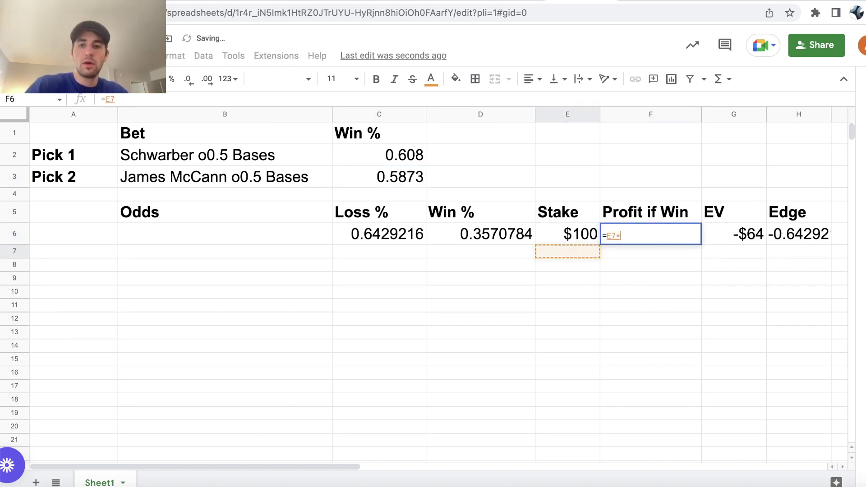
{"action": "key", "text": "BackSpace"}
{"action": "key", "text": "Return"}
{"action": "key", "text": "Up"}
{"action": "type", "text": "="}
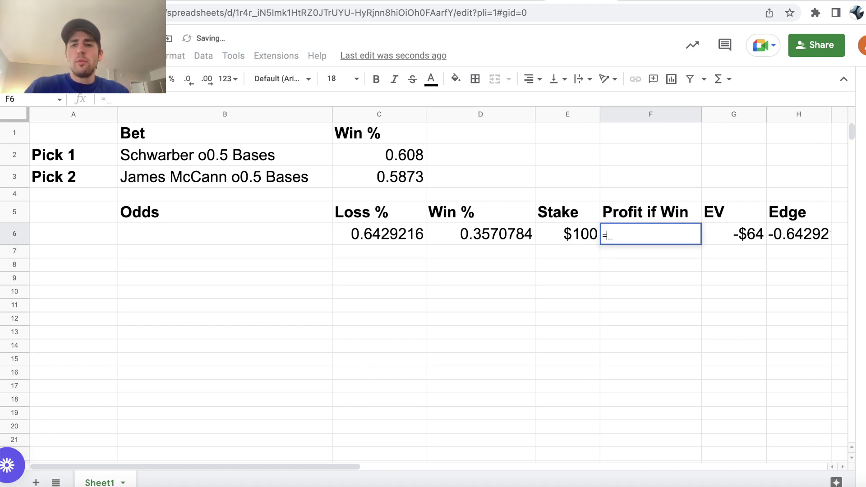
{"action": "key", "text": "Left"}
{"action": "type", "text": "*2"}
{"action": "key", "text": "Return"}
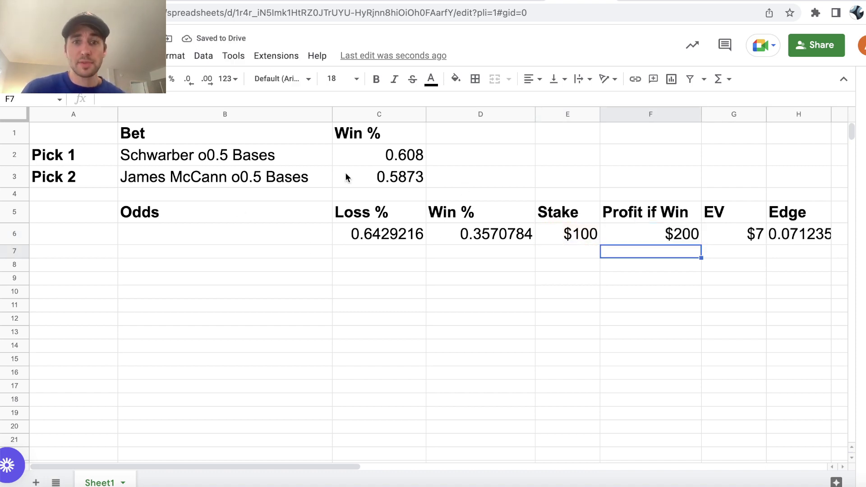
{"action": "left_click", "coordinate": [390, 162]}
{"action": "left_click_drag", "start_coordinate": [391, 163], "coordinate": [290, 183]}
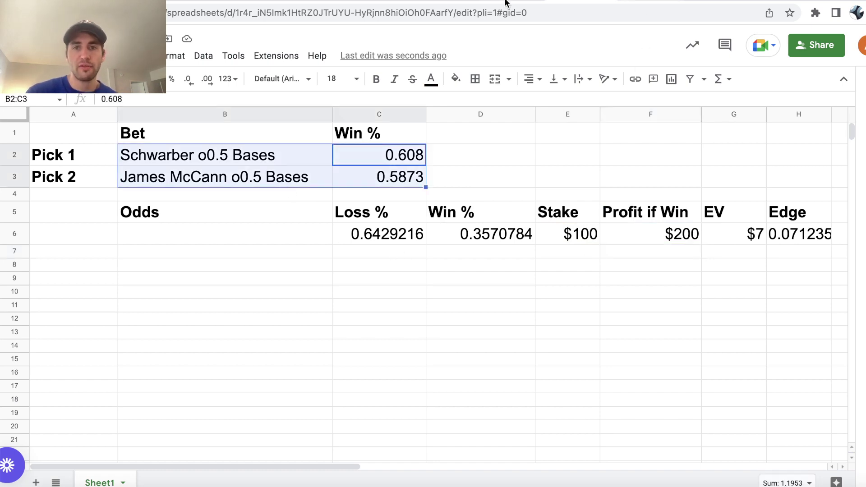
Scroll through OddsJam's Positive EV bets and recheck Schwarber's no-vig calculation before returning to Sheets.
{"action": "left_click", "coordinate": [635, 1]}
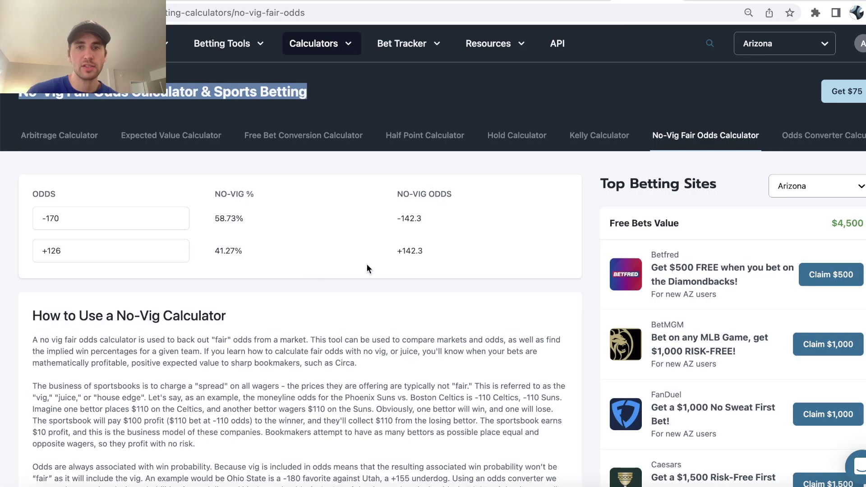
{"action": "mouse_move", "coordinate": [223, 45]}
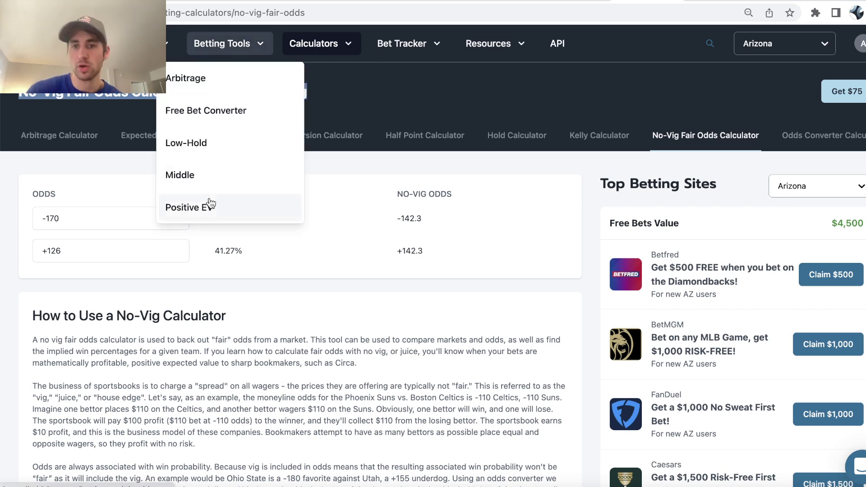
{"action": "left_click", "coordinate": [226, 203]}
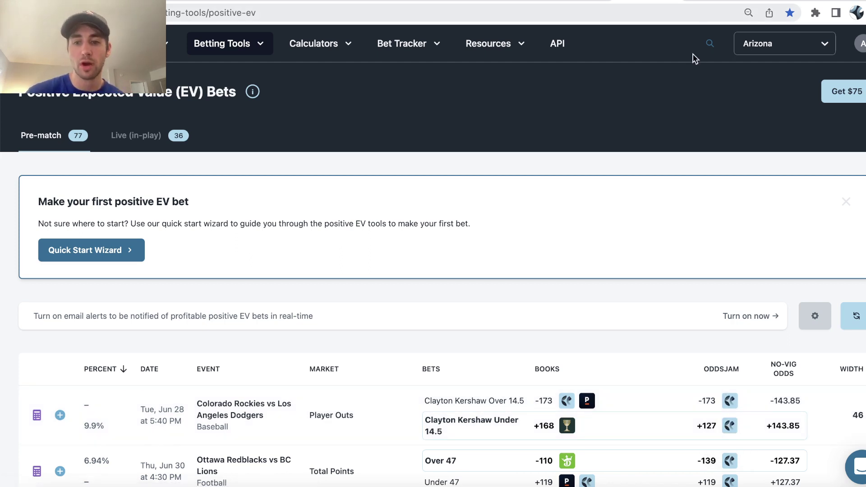
{"action": "scroll", "coordinate": [630, 383], "scroll_direction": "down", "scroll_amount": 3}
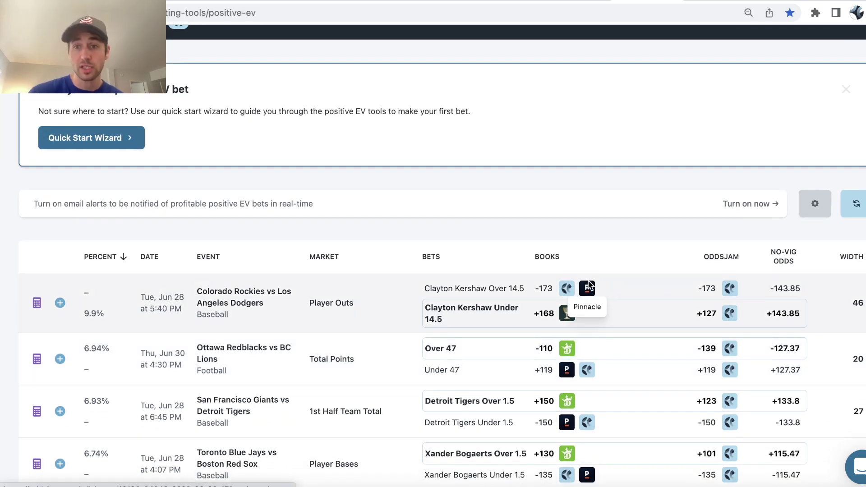
{"action": "left_click", "coordinate": [483, 1]}
{"action": "left_click", "coordinate": [316, 44]}
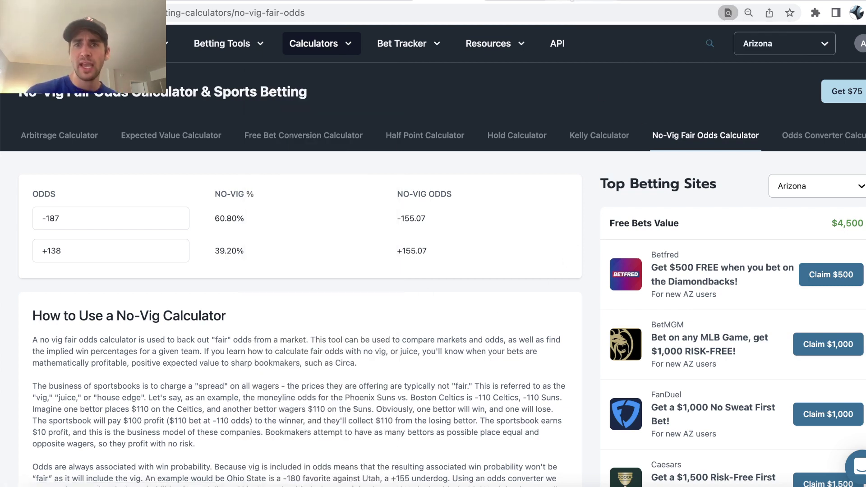
{"action": "left_click", "coordinate": [571, 1]}
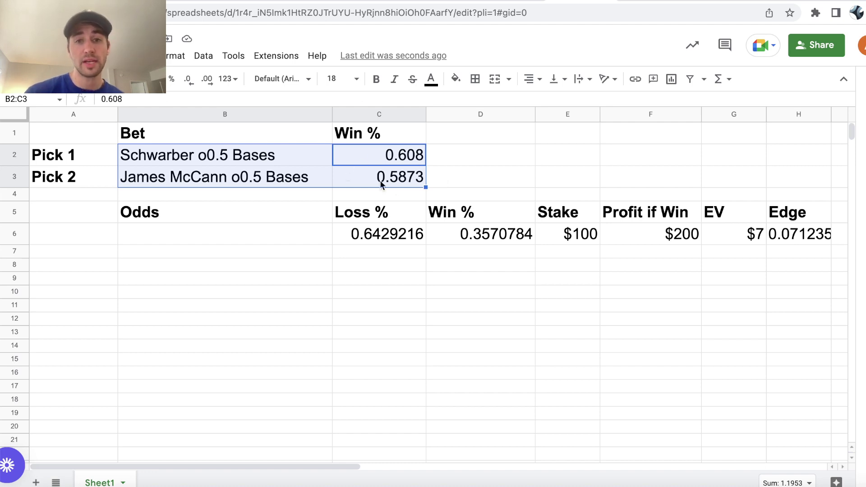
Enter =C3*C2 in D6 for a 0.3570784 combined win chance, then review row 6 up to the H6 edge formula.
{"action": "left_click", "coordinate": [492, 234]}
{"action": "left_click", "coordinate": [241, 100]}
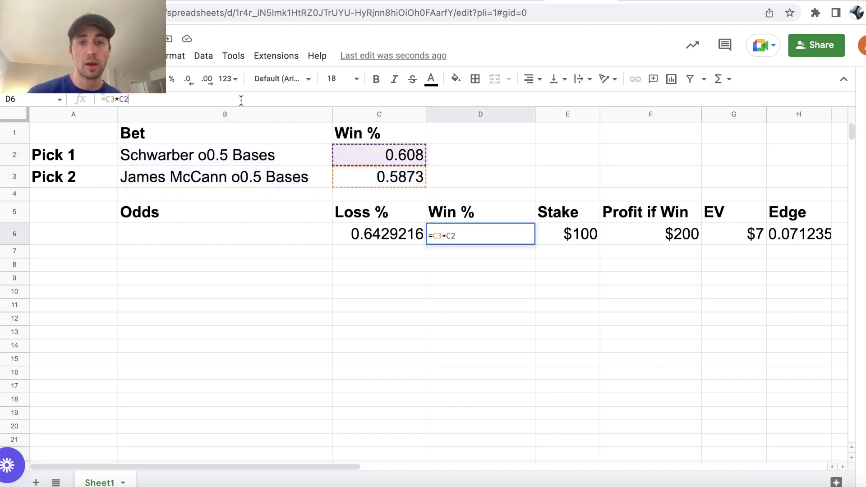
{"action": "key", "text": "Return"}
{"action": "key", "text": "Up"}
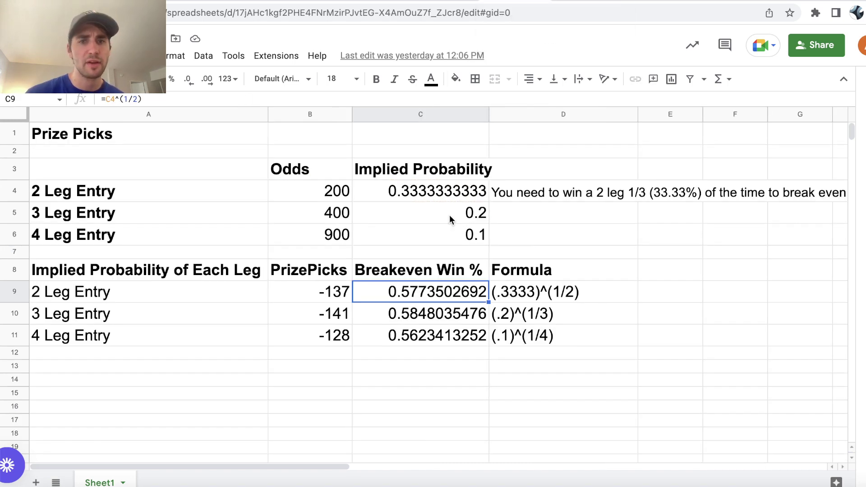
{"action": "left_click", "coordinate": [434, 192]}
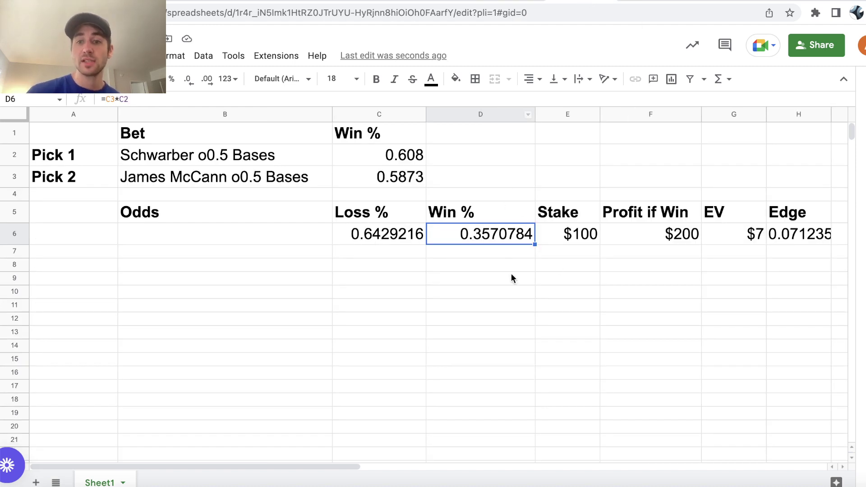
{"action": "key", "text": "Right"}
{"action": "key", "text": "Right"}
{"action": "key", "text": "Right"}
{"action": "key", "text": "Right"}
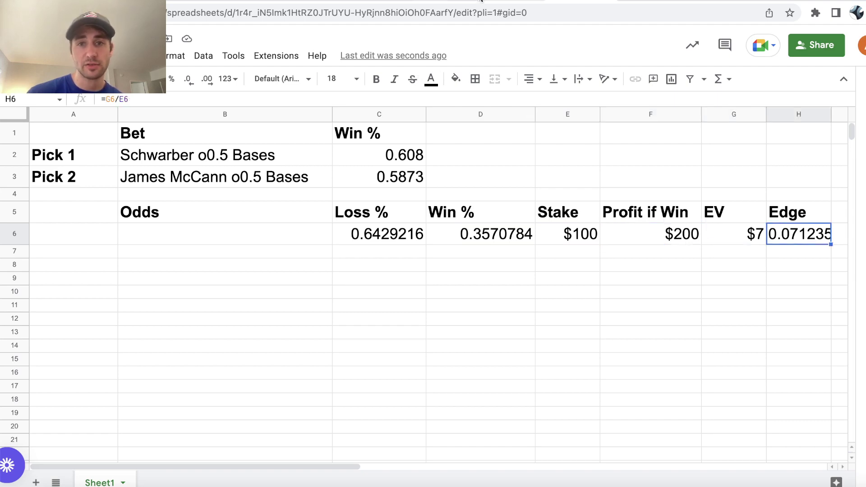
Open OddsJam's Positive EV bets page and reload it with fresh data.
{"action": "left_click", "coordinate": [471, 0]}
{"action": "left_click", "coordinate": [215, 43]}
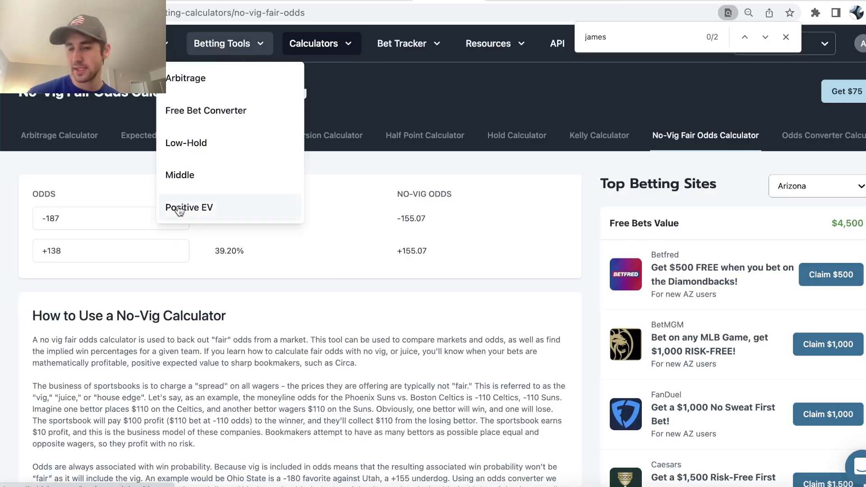
{"action": "left_click", "coordinate": [179, 208]}
{"action": "left_click", "coordinate": [824, 331]}
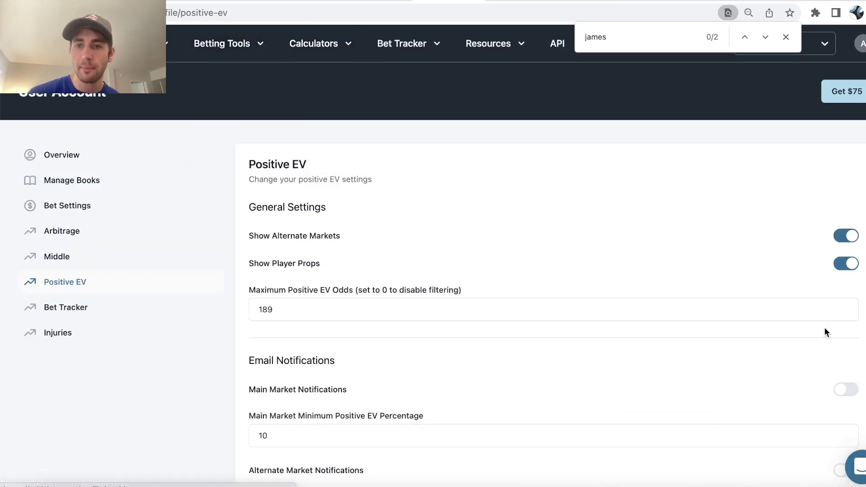
{"action": "left_click", "coordinate": [228, 43]}
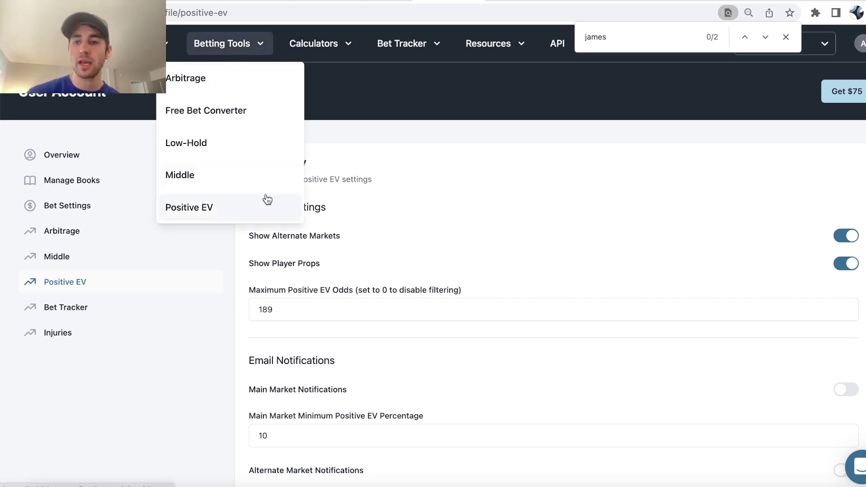
{"action": "left_click", "coordinate": [459, 211]}
{"action": "key", "text": "alt+Left"}
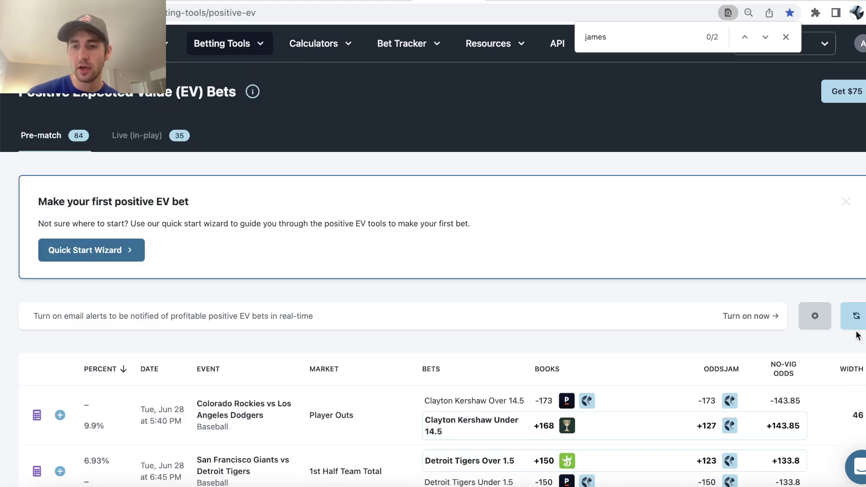
{"action": "left_click", "coordinate": [855, 321]}
Locate the -137 prices in the McCann and Schwarber over 0.5 rows.
{"action": "scroll", "coordinate": [471, 361], "scroll_direction": "down", "scroll_amount": 4}
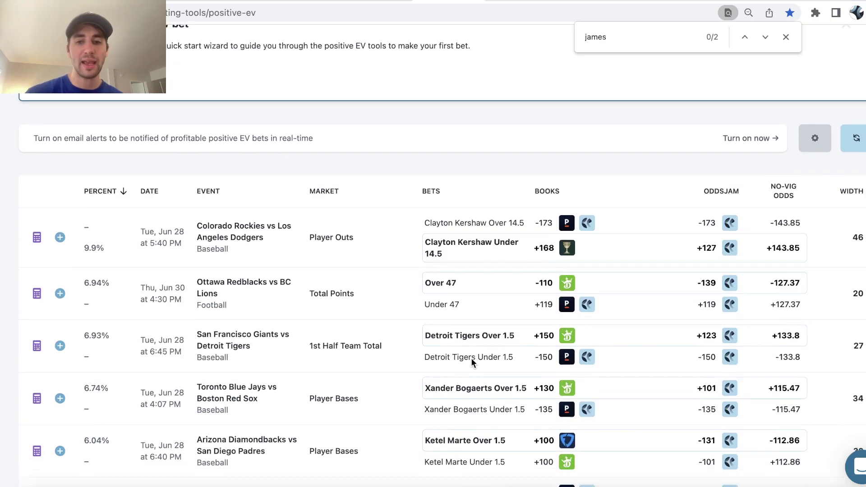
{"action": "scroll", "coordinate": [471, 358], "scroll_direction": "down", "scroll_amount": 9}
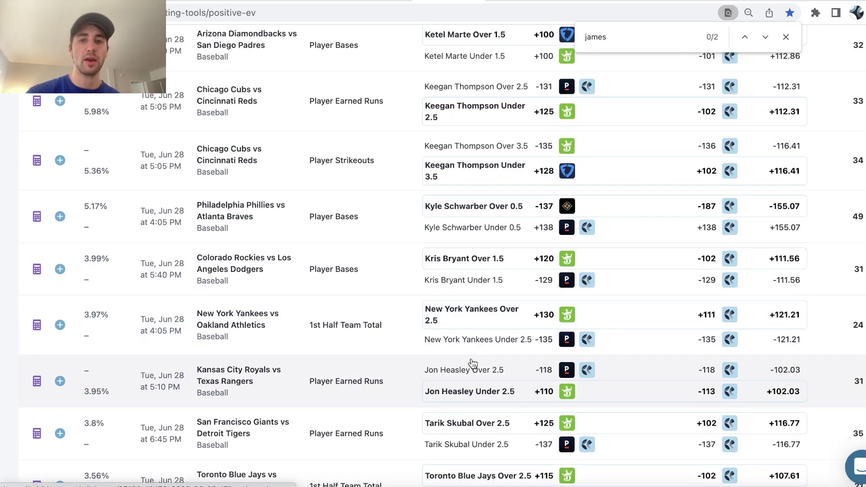
{"action": "scroll", "coordinate": [472, 363], "scroll_direction": "down", "scroll_amount": 2}
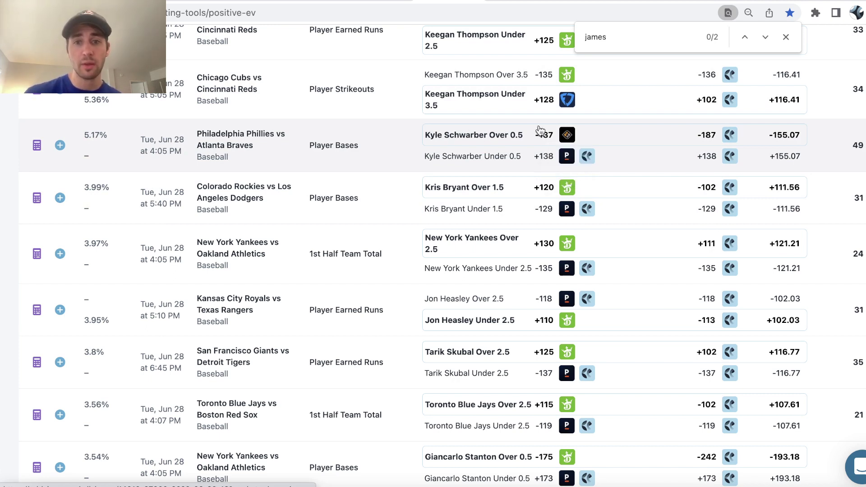
{"action": "scroll", "coordinate": [560, 250], "scroll_direction": "down", "scroll_amount": 10}
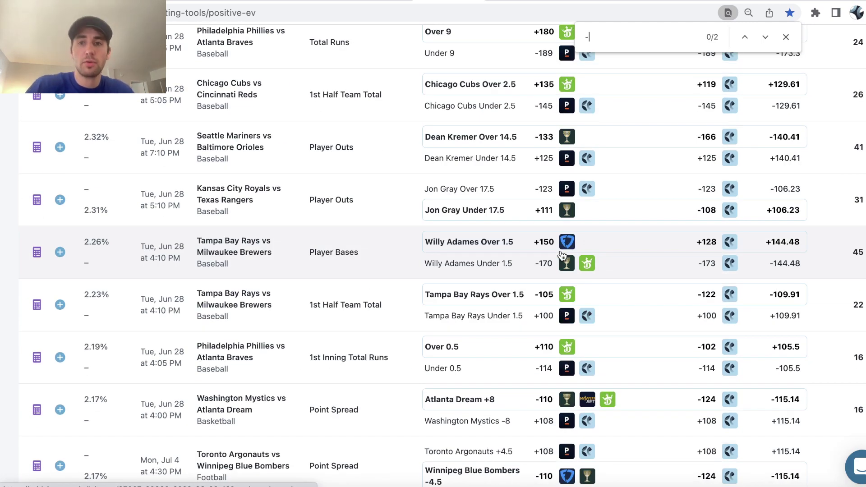
{"action": "type", "text": "137"}
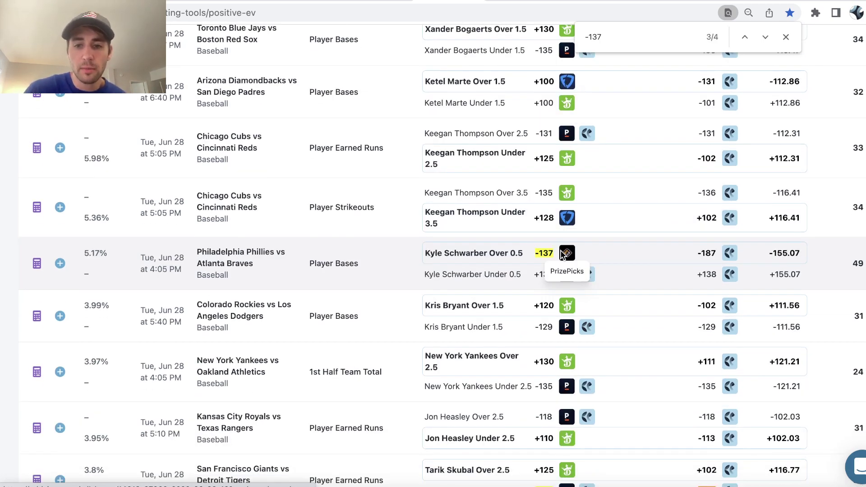
{"action": "key", "text": "Return"}
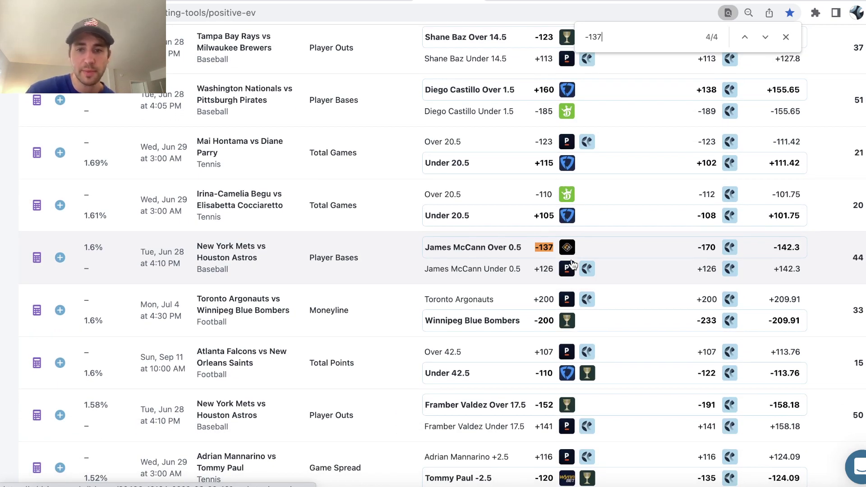
{"action": "key", "text": "shift+Return"}
Review PrizePicks' open entries, including the $100 Schwarber–McCann Power Play, then return to Sheets.
{"action": "key", "text": "ctrl+Tab"}
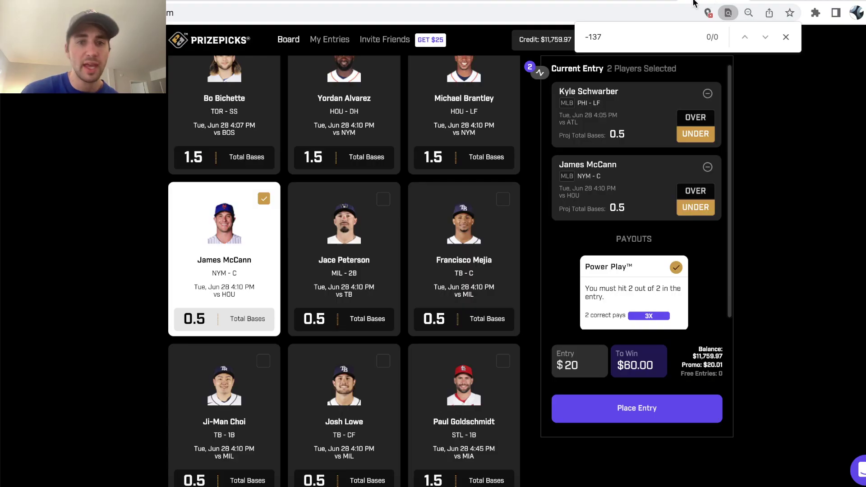
{"action": "scroll", "coordinate": [382, 169], "scroll_direction": "up", "scroll_amount": 10}
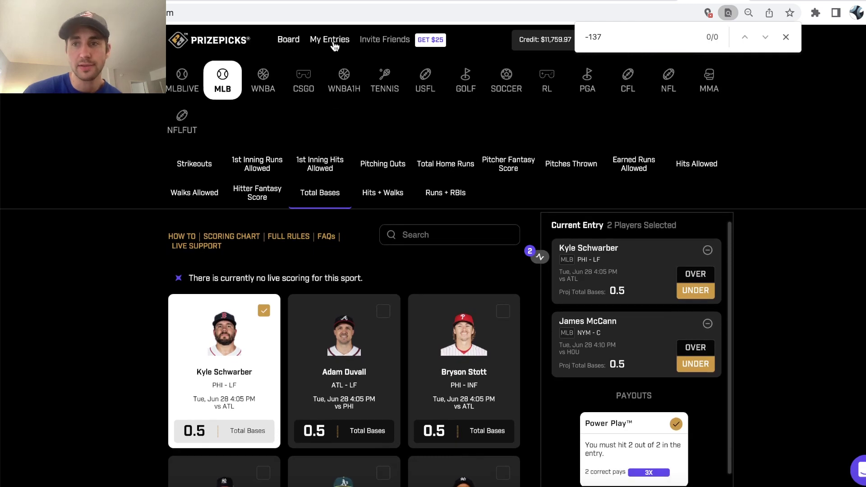
{"action": "left_click", "coordinate": [329, 40]}
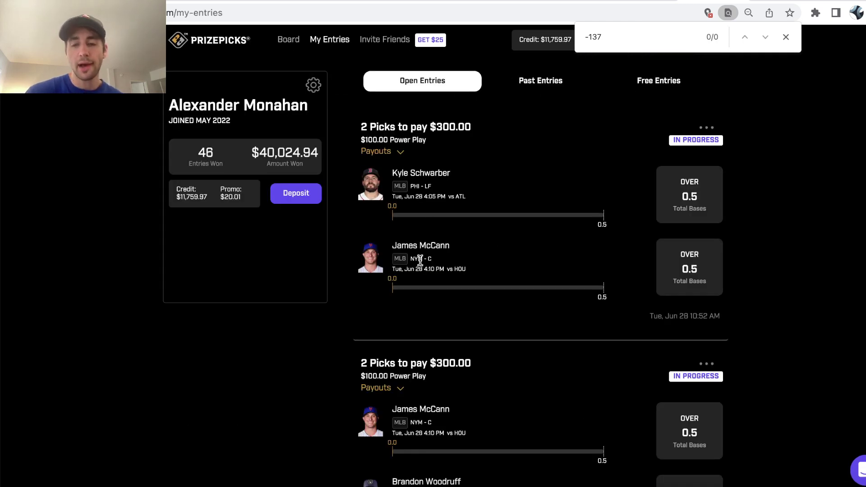
{"action": "scroll", "coordinate": [462, 321], "scroll_direction": "down", "scroll_amount": 4}
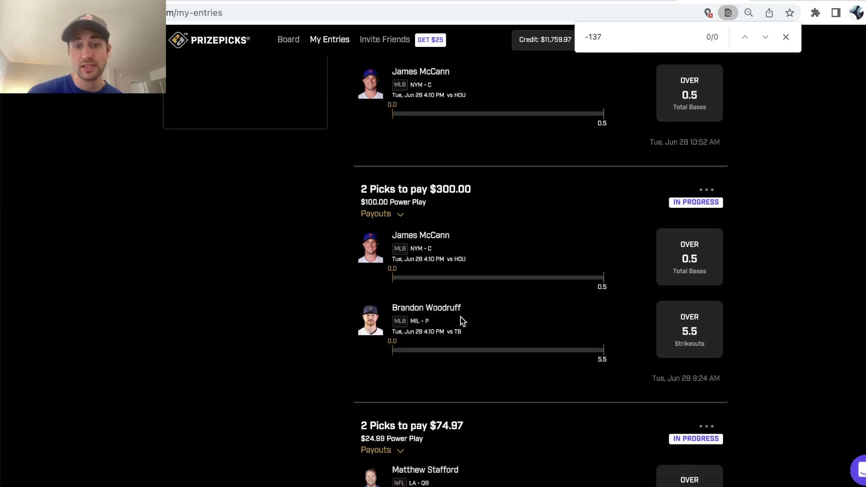
{"action": "scroll", "coordinate": [462, 321], "scroll_direction": "up", "scroll_amount": 4}
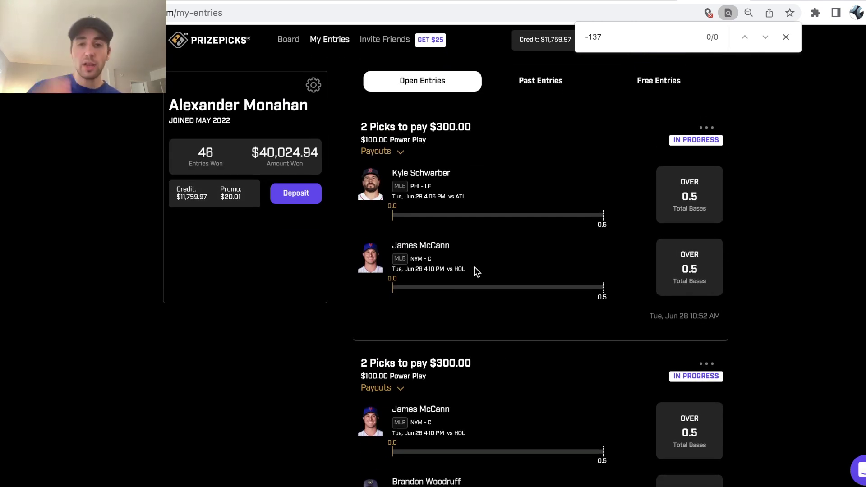
{"action": "left_click", "coordinate": [581, 1]}
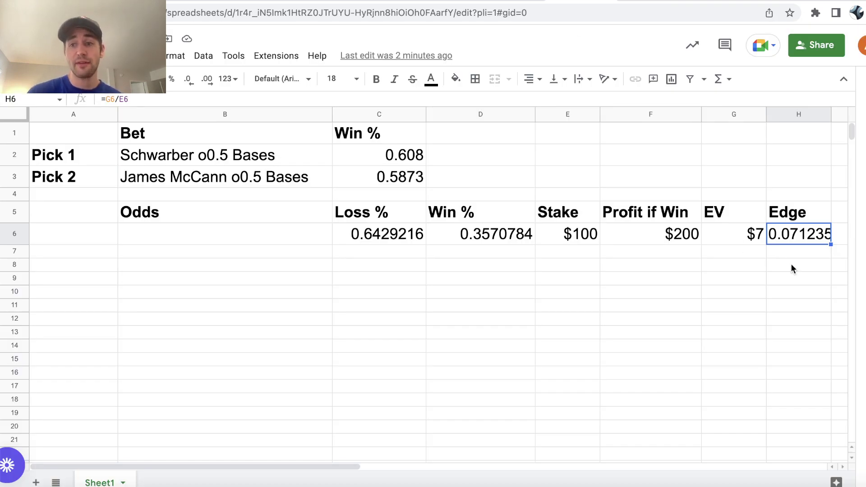
Inspect the $100 stake in E6 and the EV formula =C6*E6*-1+D6*F6 in G6.
{"action": "left_click", "coordinate": [597, 234]}
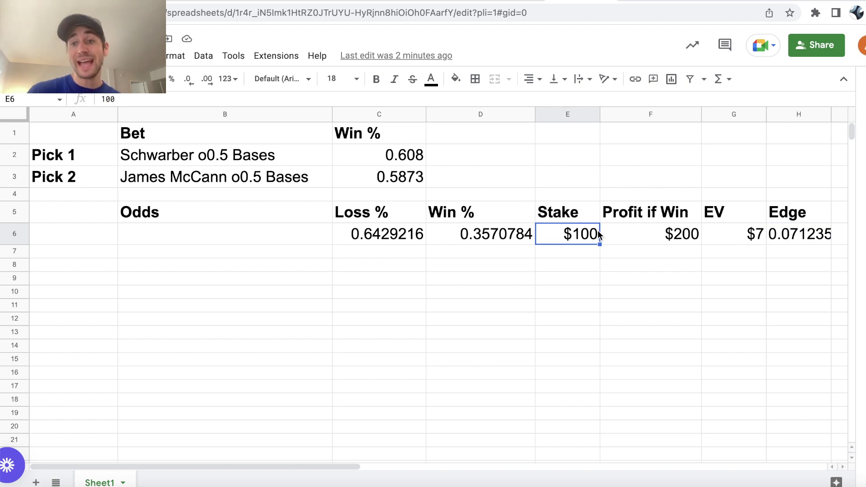
{"action": "key", "text": "Right"}
{"action": "key", "text": "Right"}
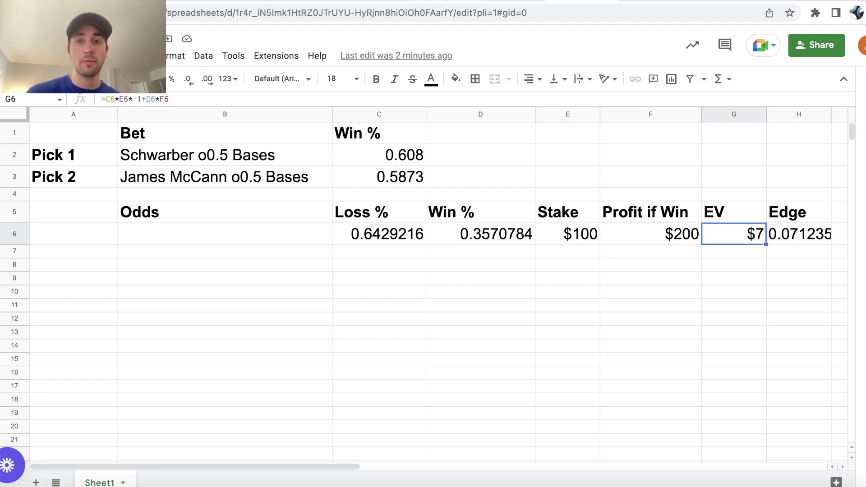